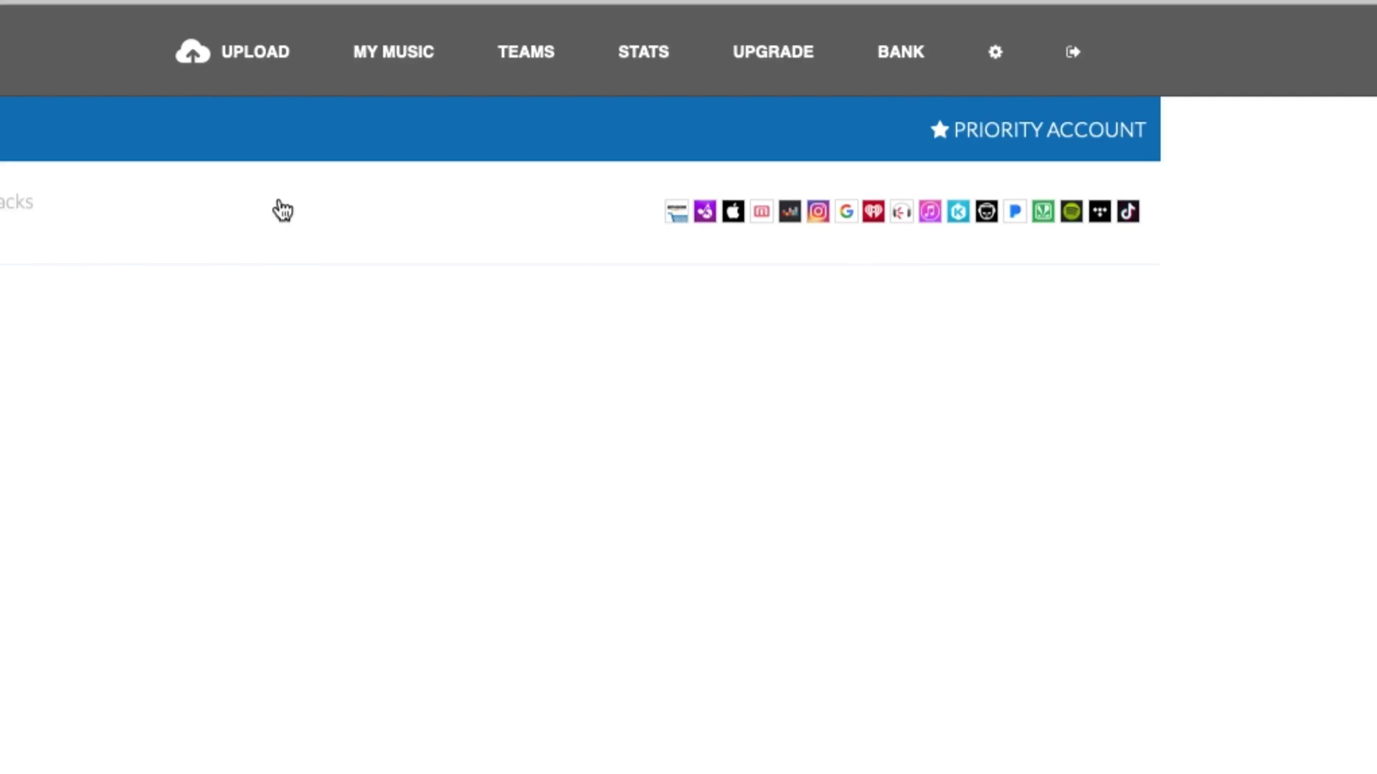
Start a new music upload as a one-song single and enter the artist's stage name
left_click(239, 57)
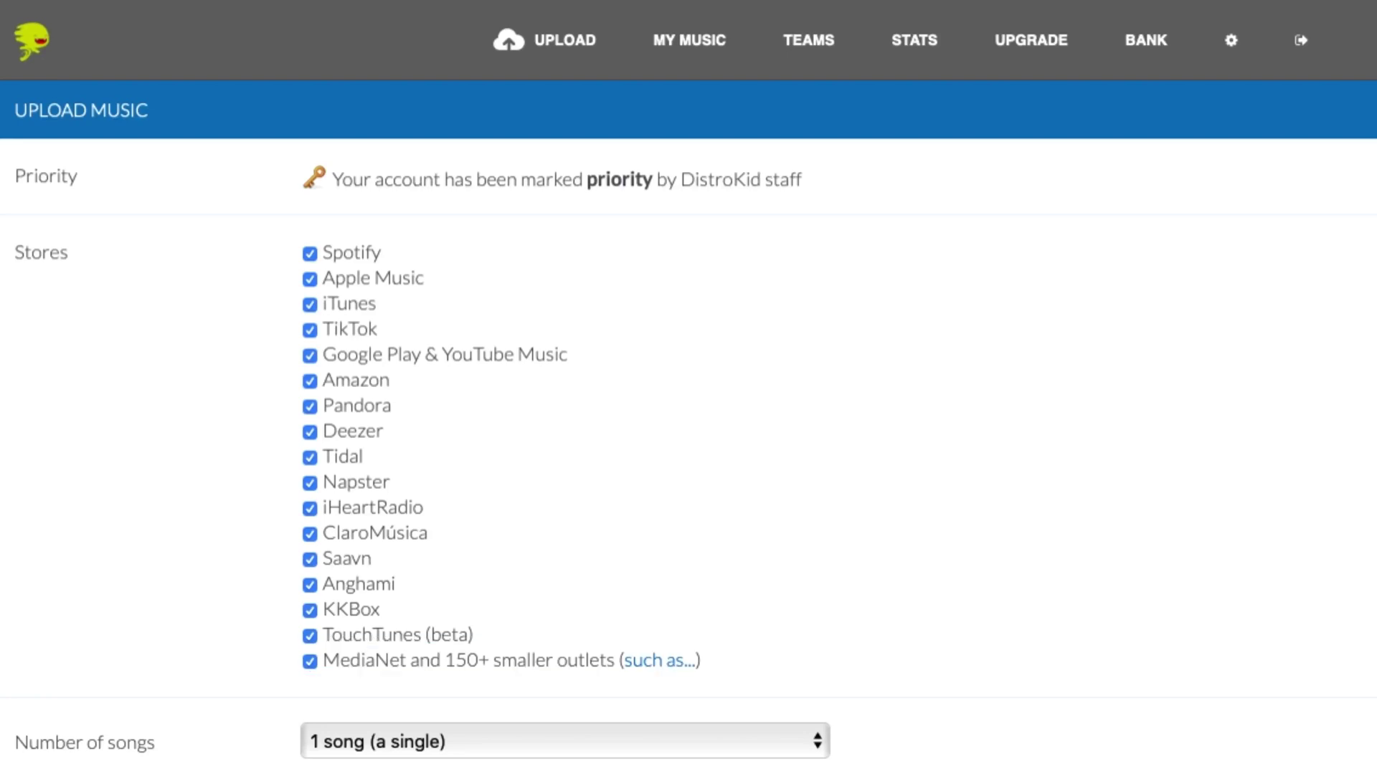
scroll(239, 553, "down", 7)
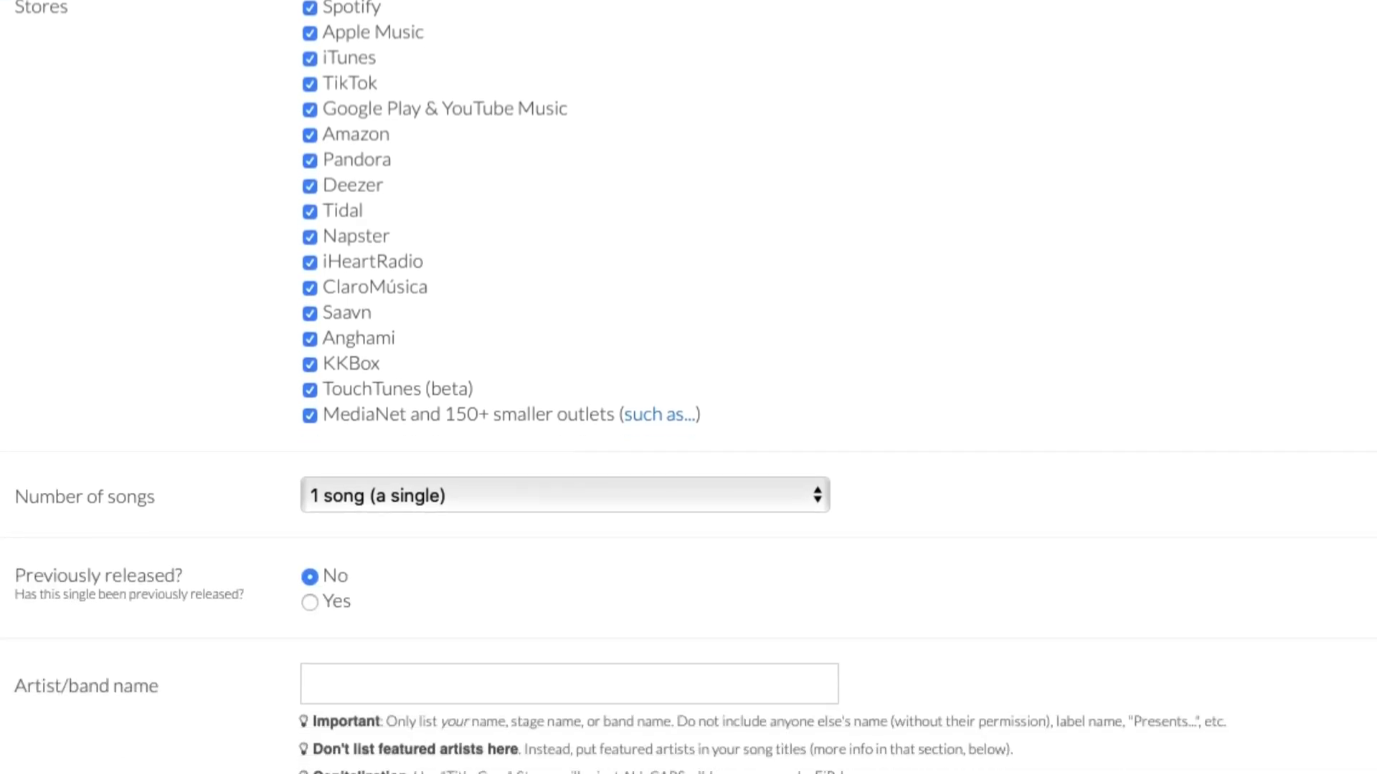
scroll(239, 552, "down", 2)
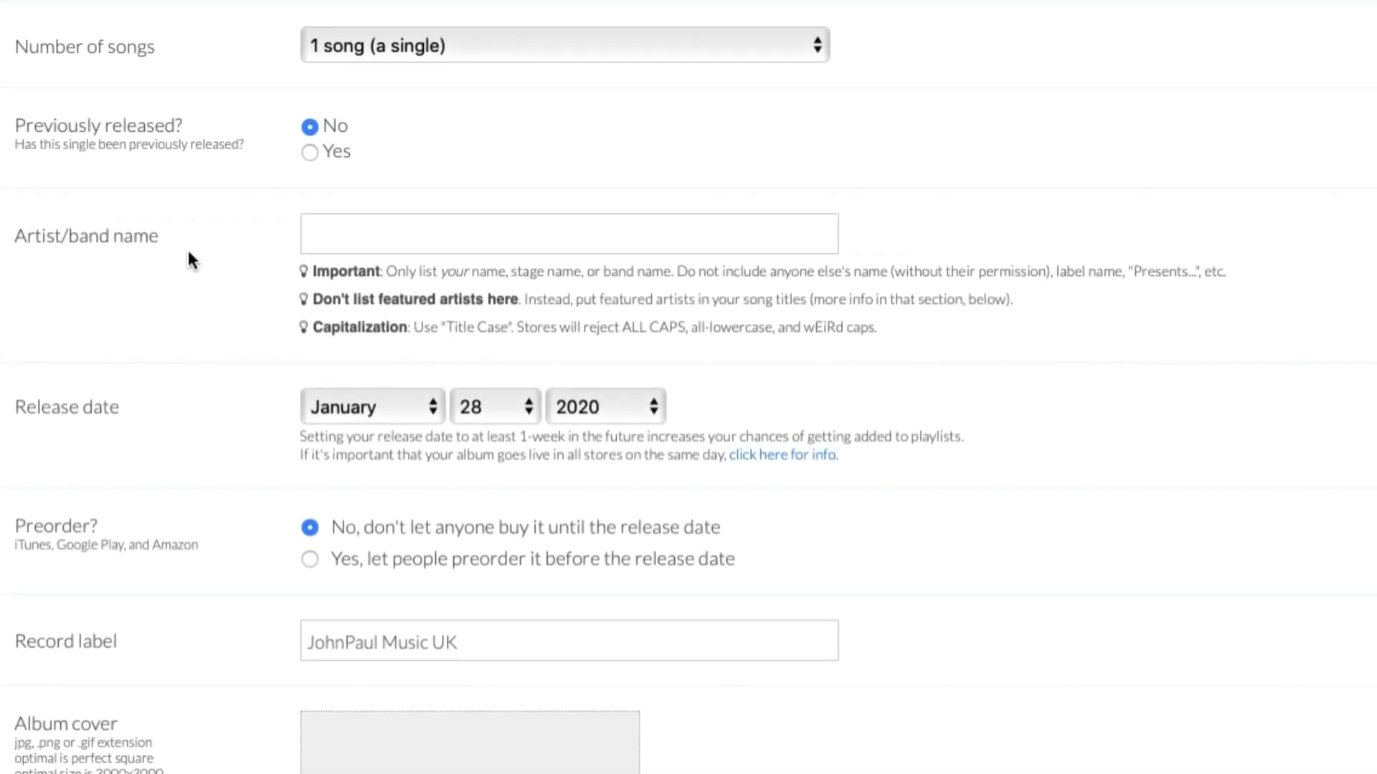
type("JohnPaul")
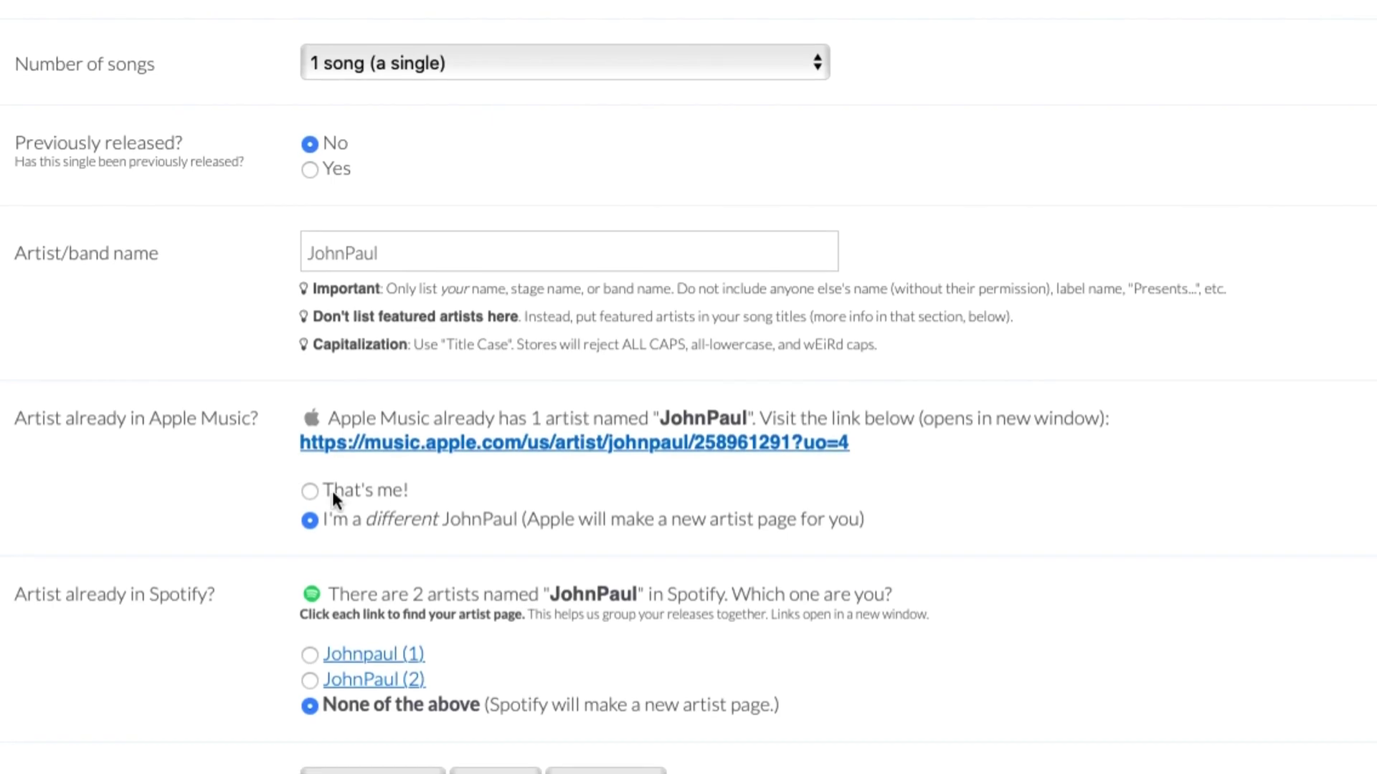
Claim the existing Apple Music artist page and choose the second matching Spotify artist for the release
left_click(312, 489)
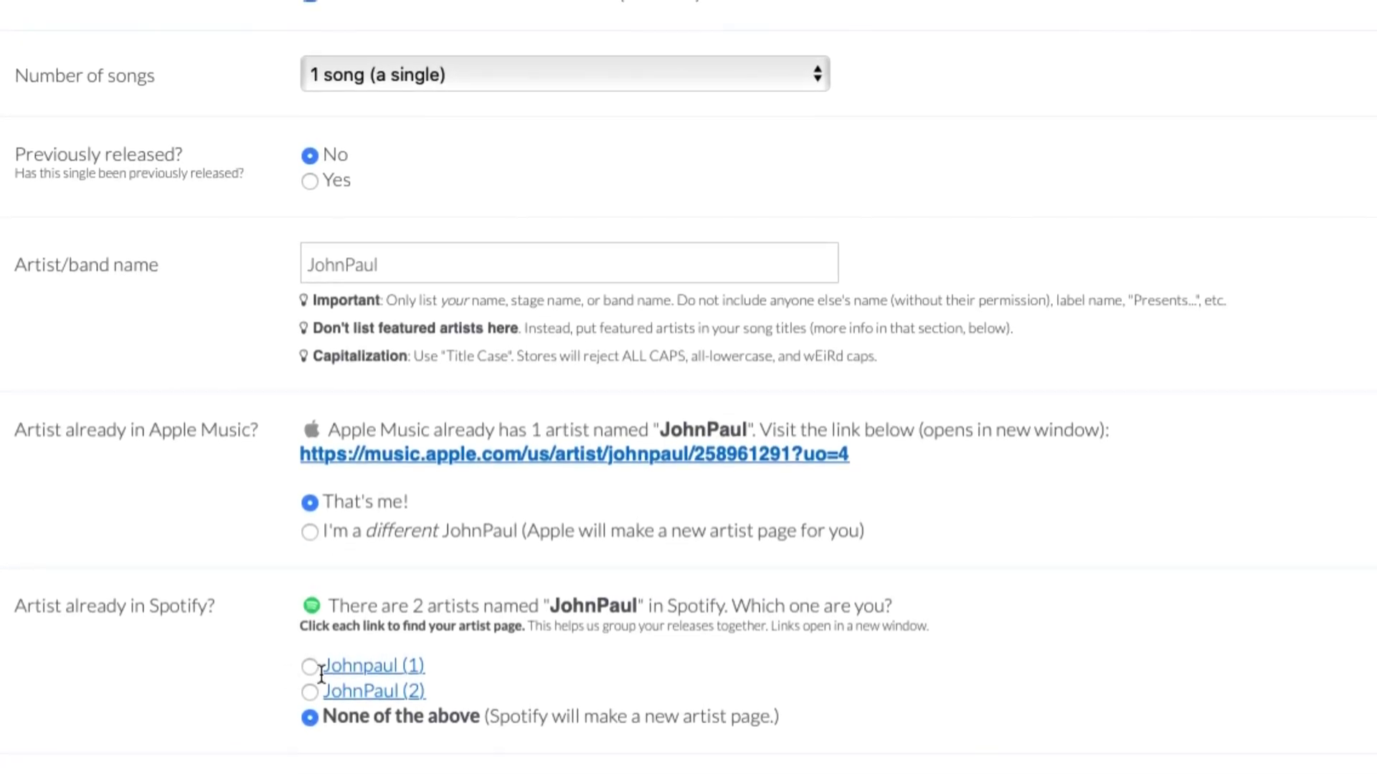
left_click(311, 694)
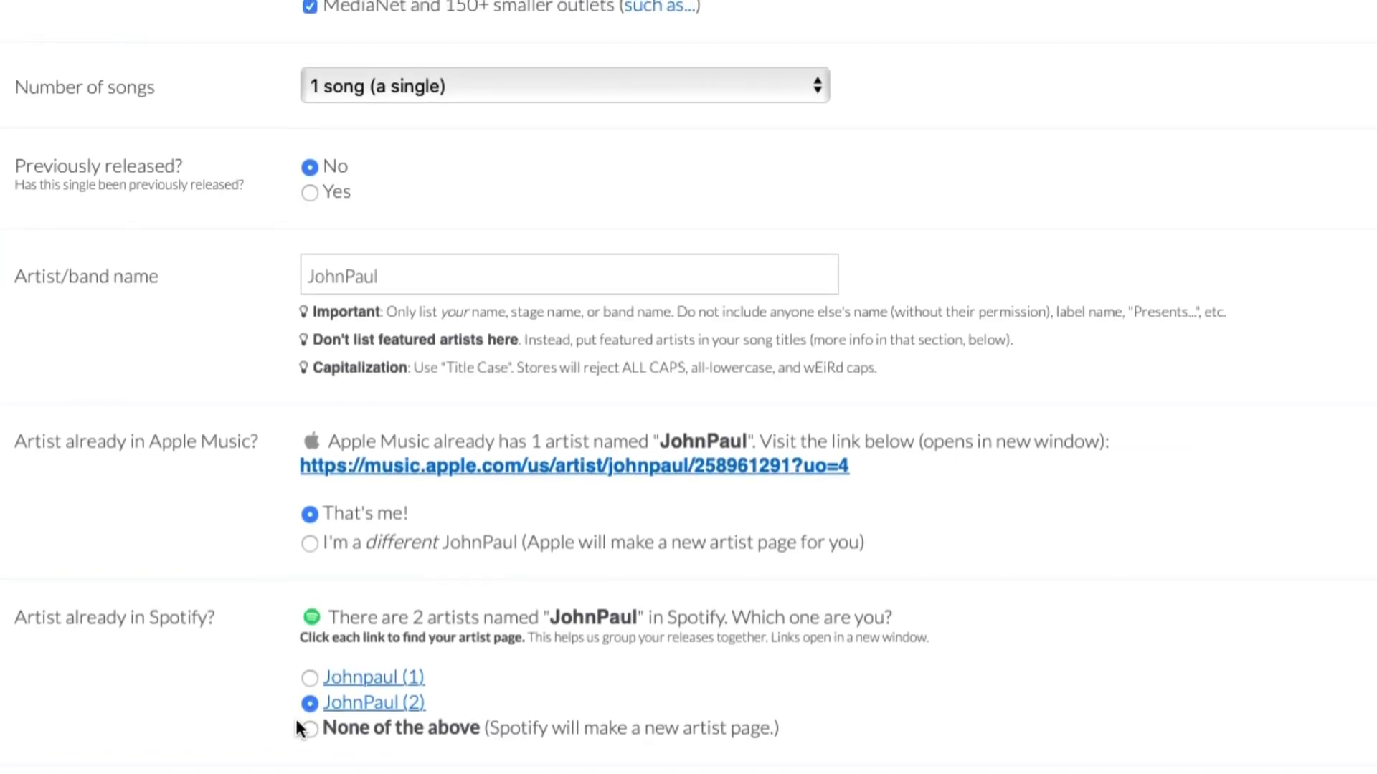
Add the "You & Me" forest artwork as the single's album cover
scroll(236, 667, "down", 9)
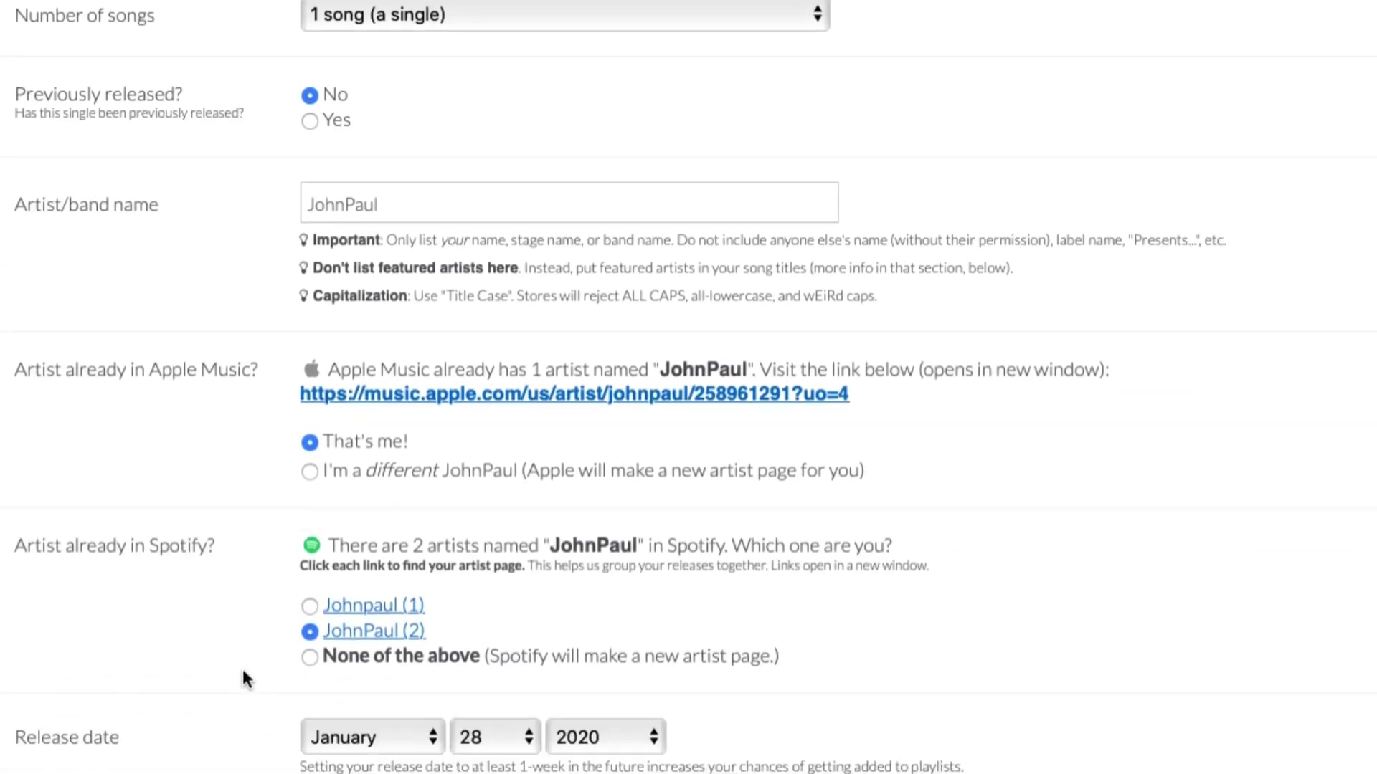
scroll(243, 675, "down", 1)
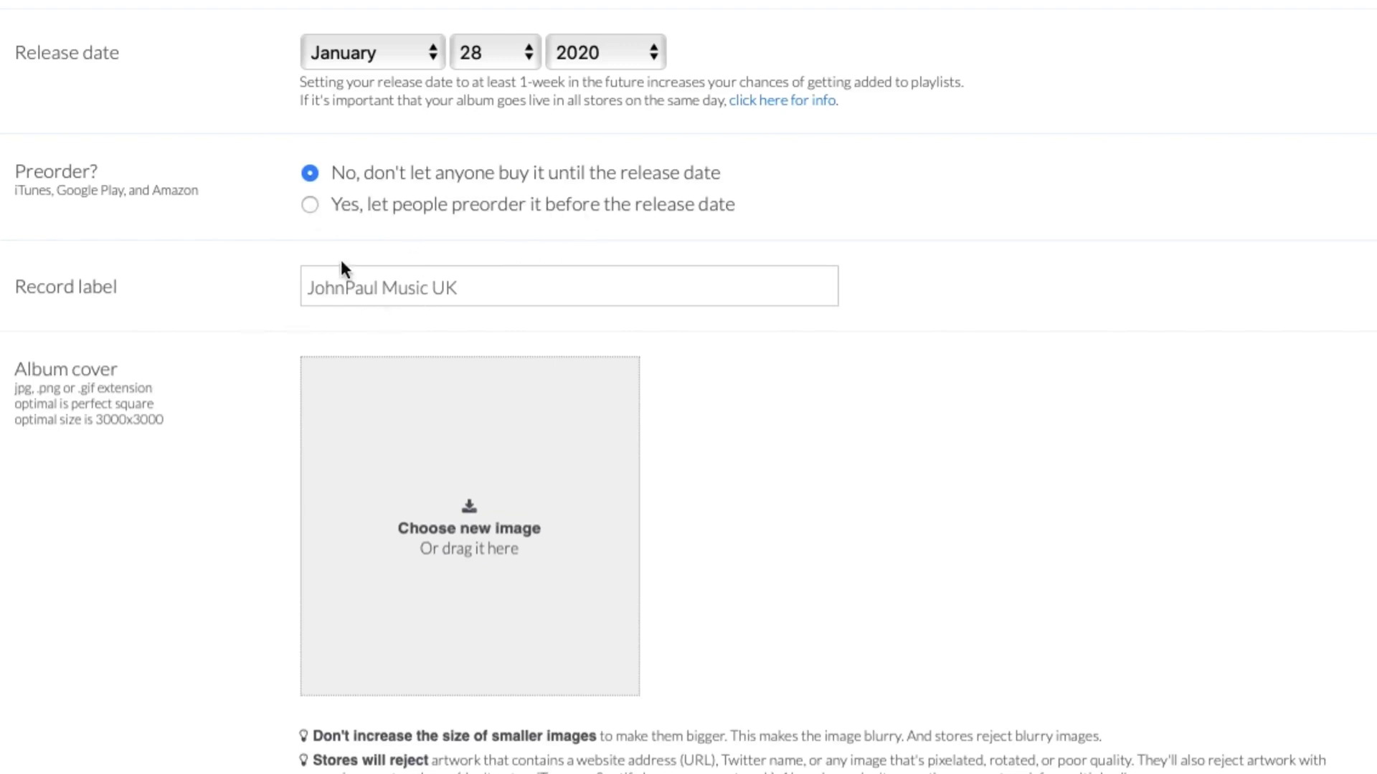
scroll(126, 409, "down", 3)
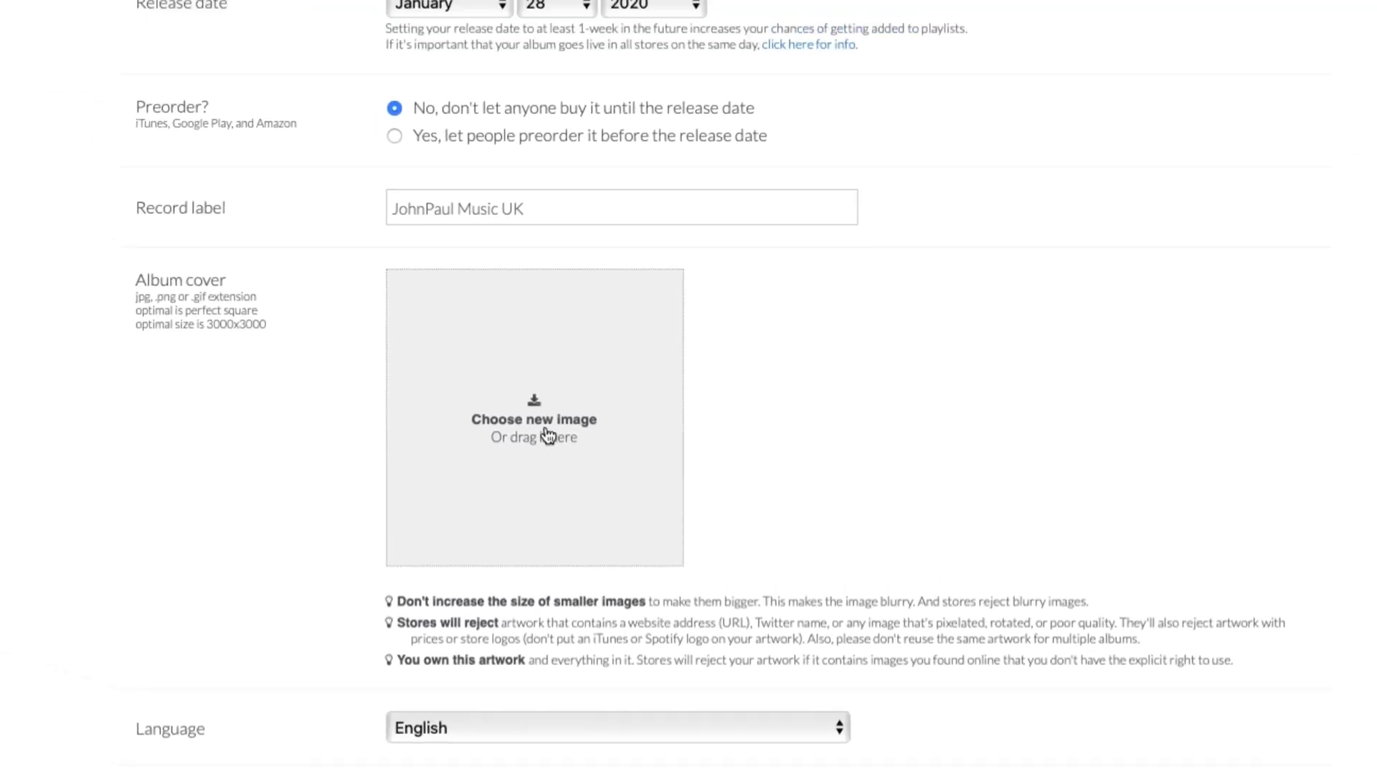
left_click_drag(59, 112, 621, 510)
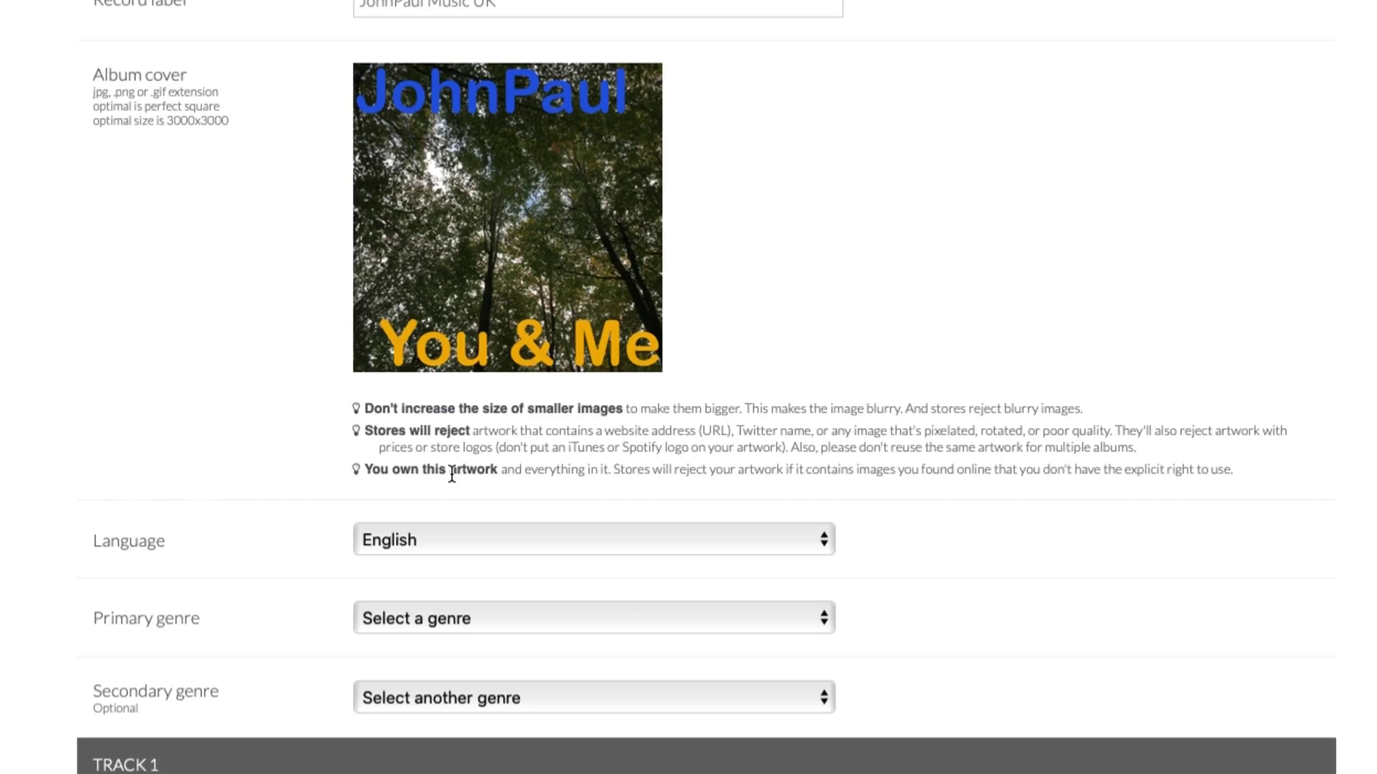
Set the primary genre to Folk and the secondary genre to Pop
scroll(281, 523, "down", 7)
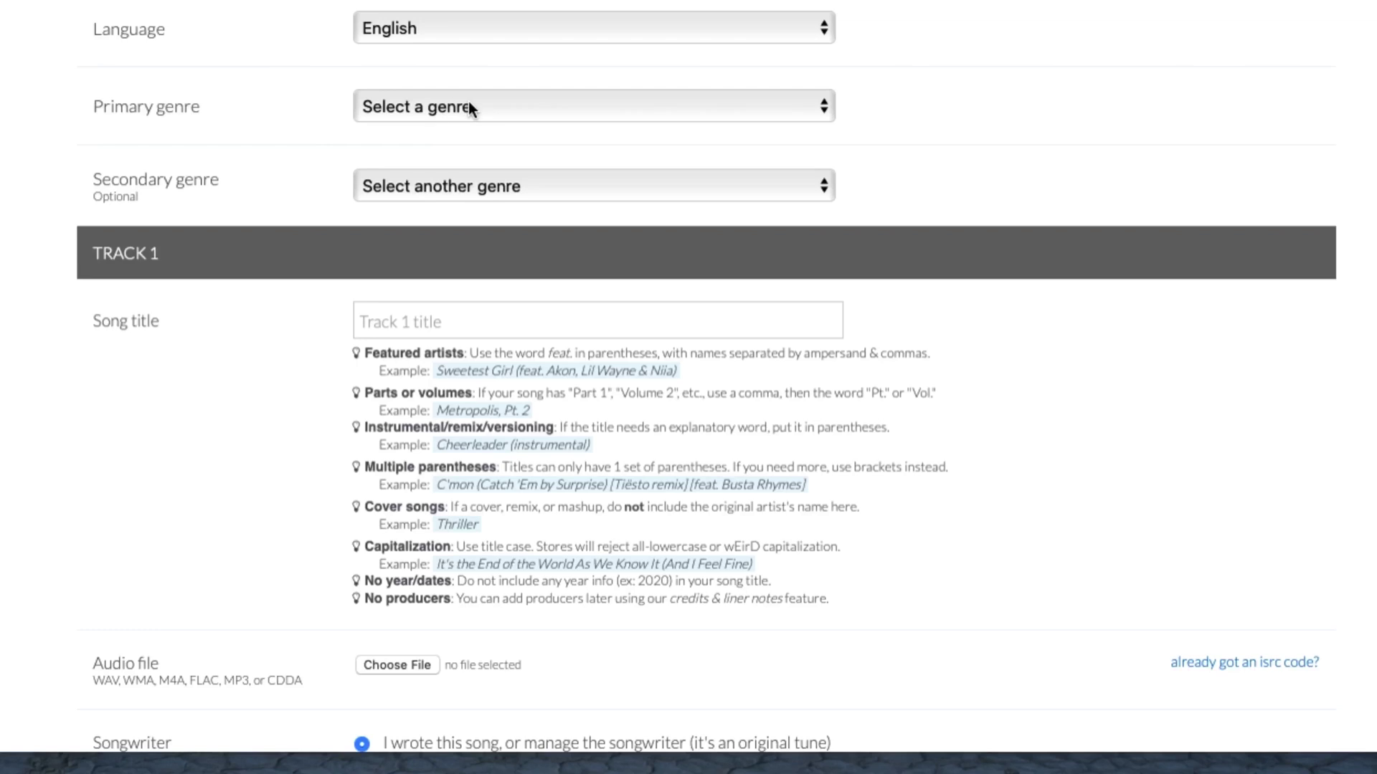
left_click(470, 107)
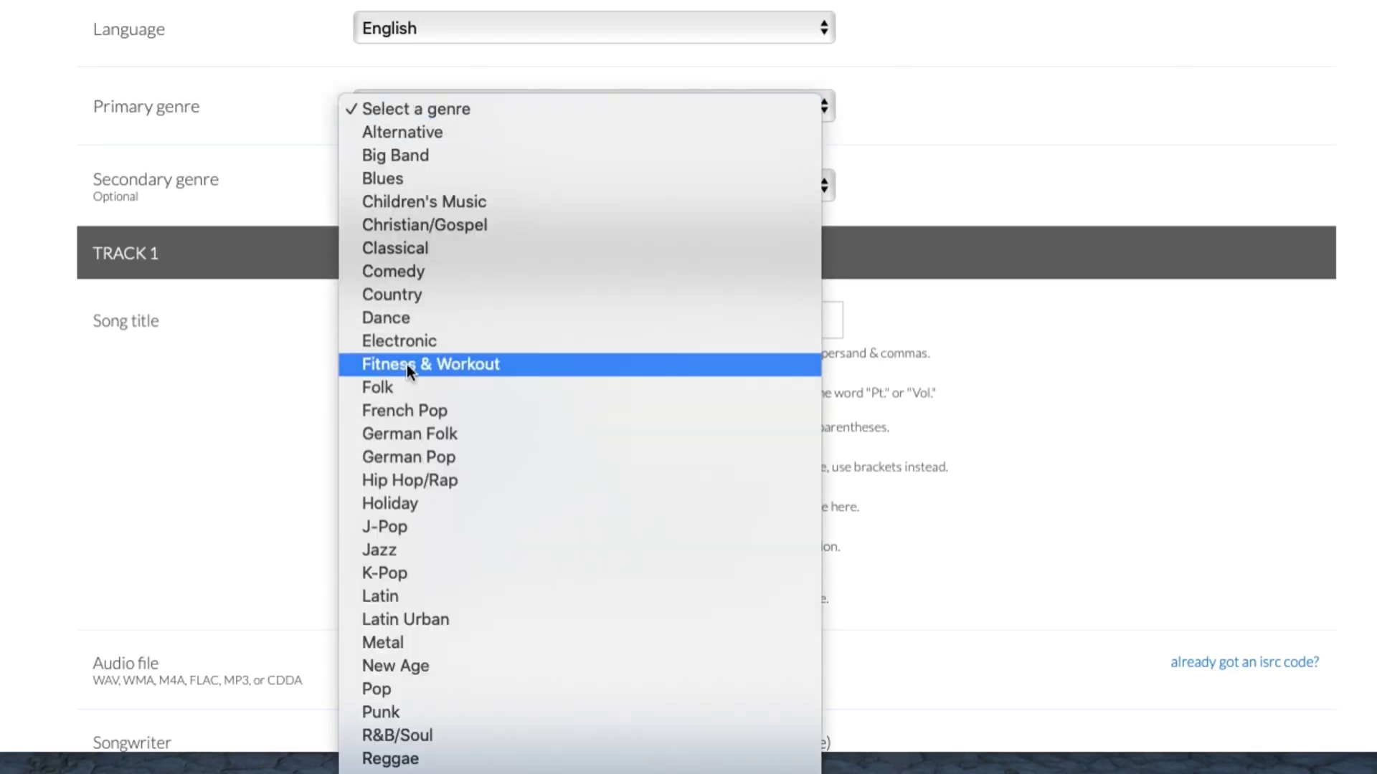
scroll(406, 364, "down", 3)
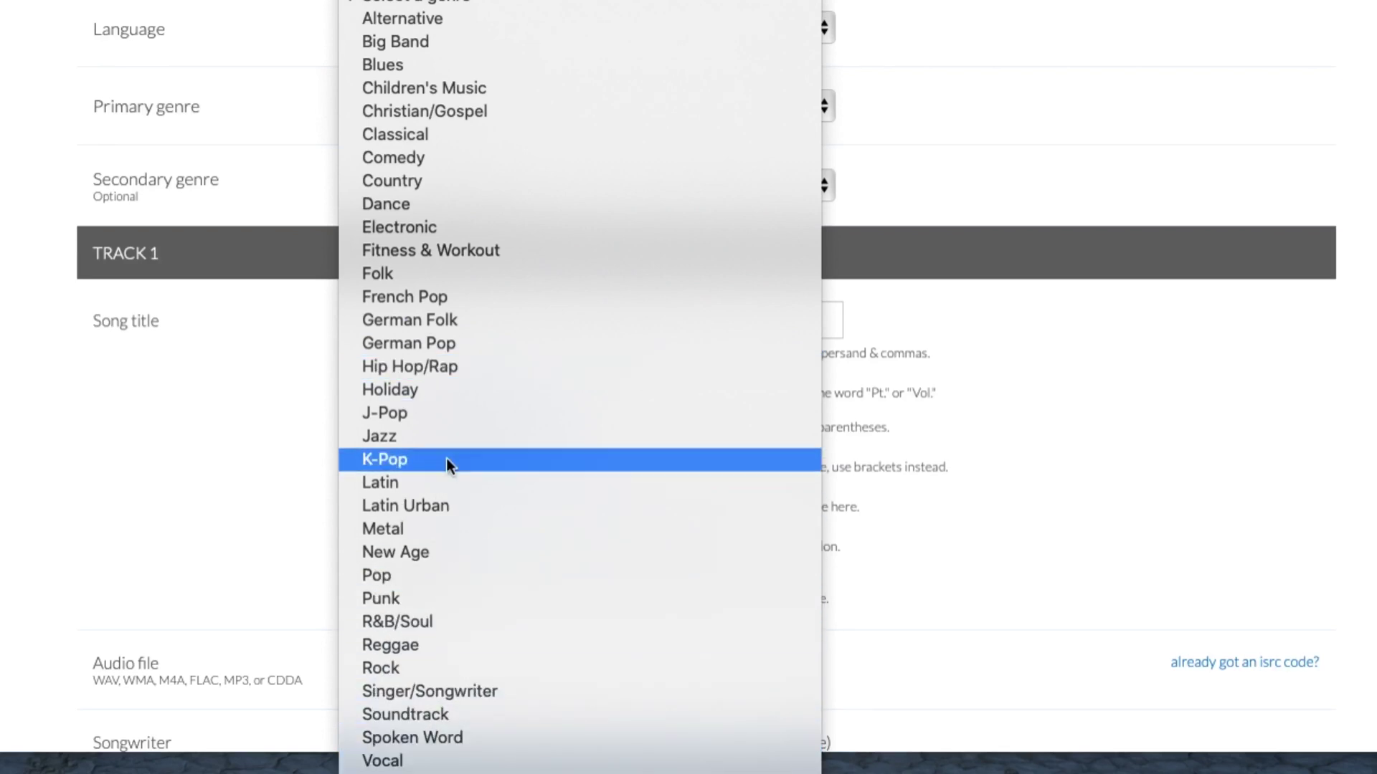
left_click(459, 276)
left_click(438, 188)
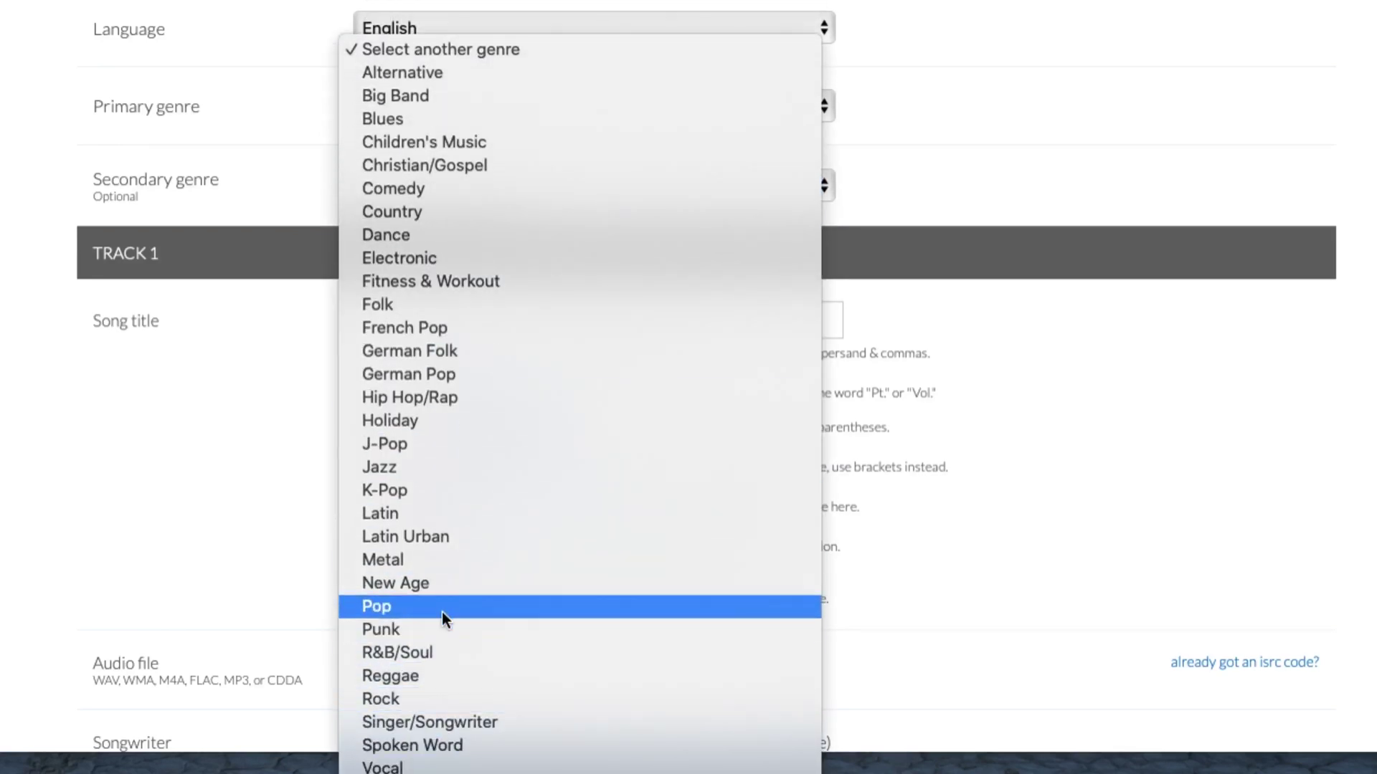
left_click(440, 603)
Enter "You & Me" as the song title of track 1
scroll(260, 373, "up", 1)
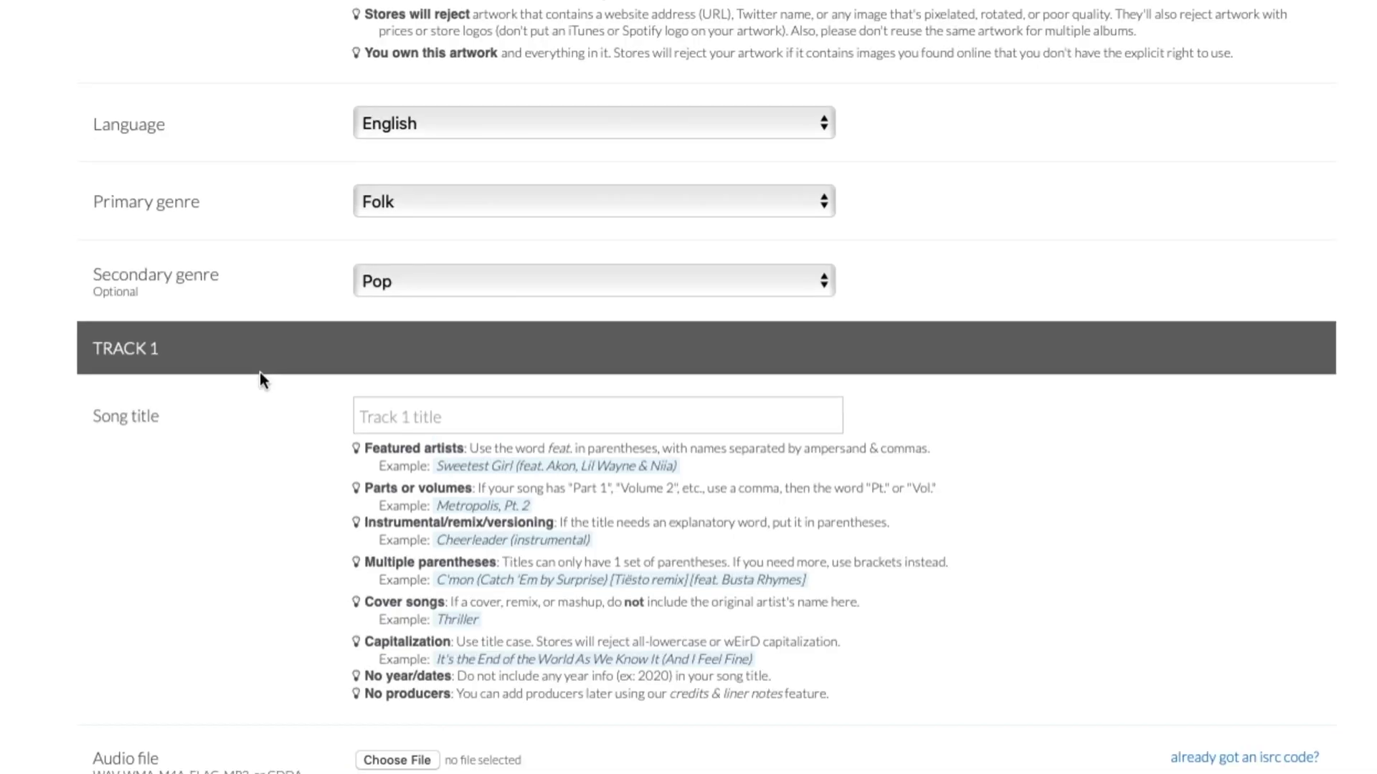
scroll(260, 380, "down", 4)
left_click(379, 104)
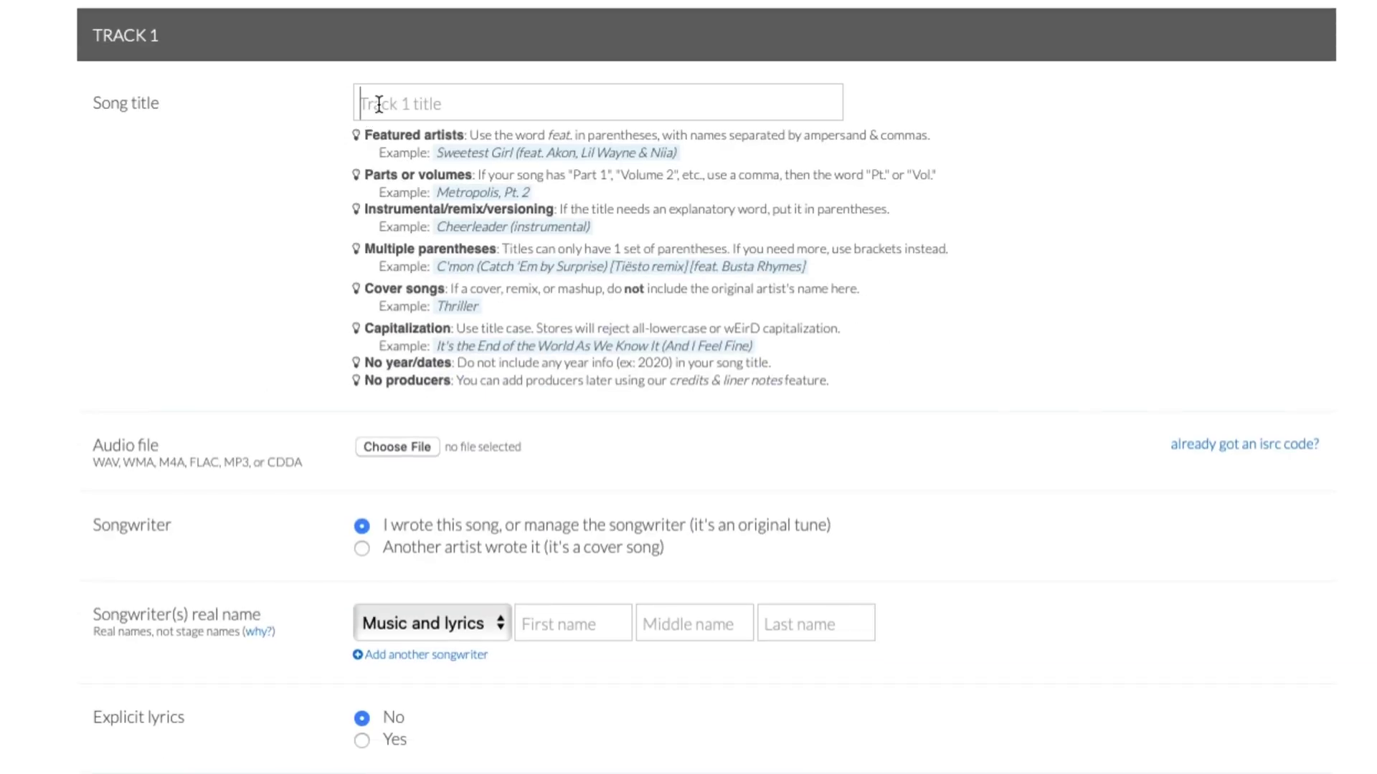
type("You & Me")
Attach "You & Me.wav" from the Desktop as track 1's audio file
left_click(393, 449)
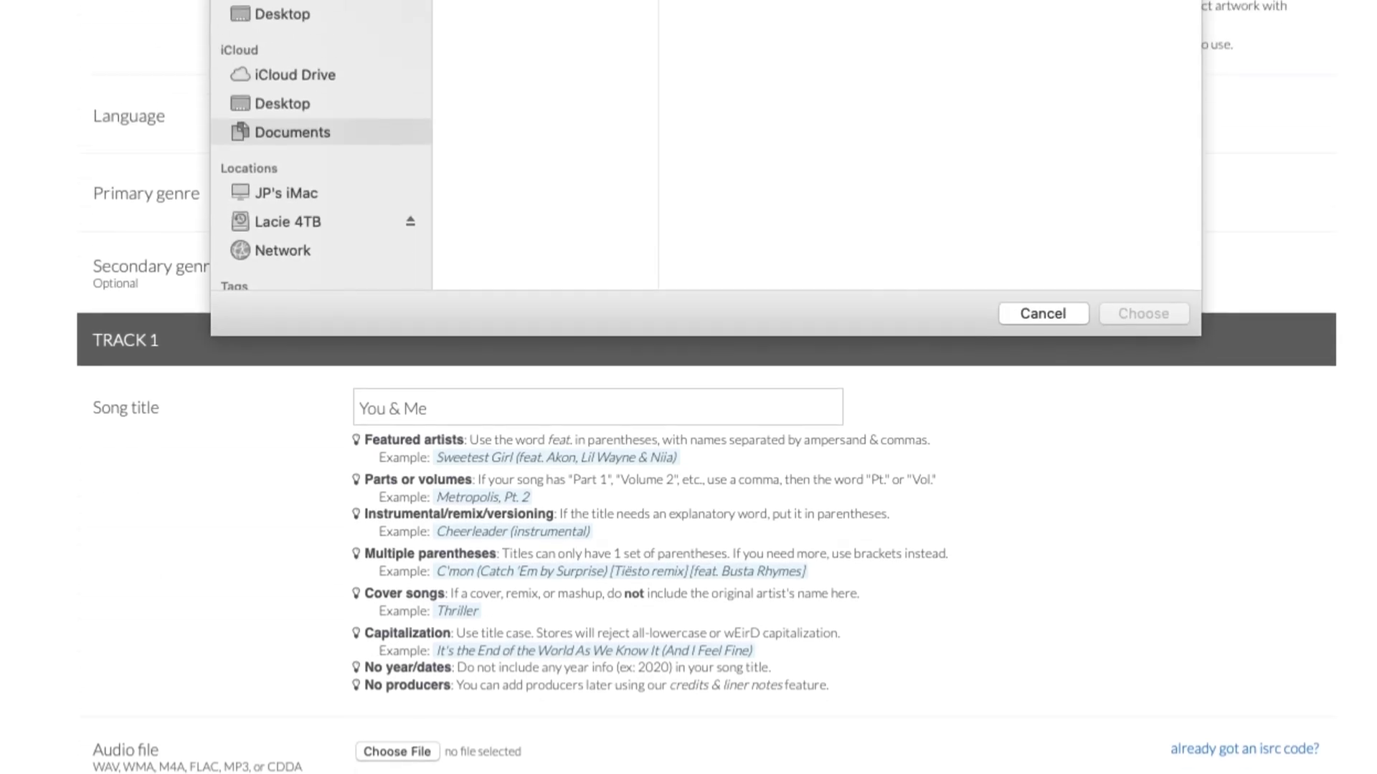
left_click(278, 41)
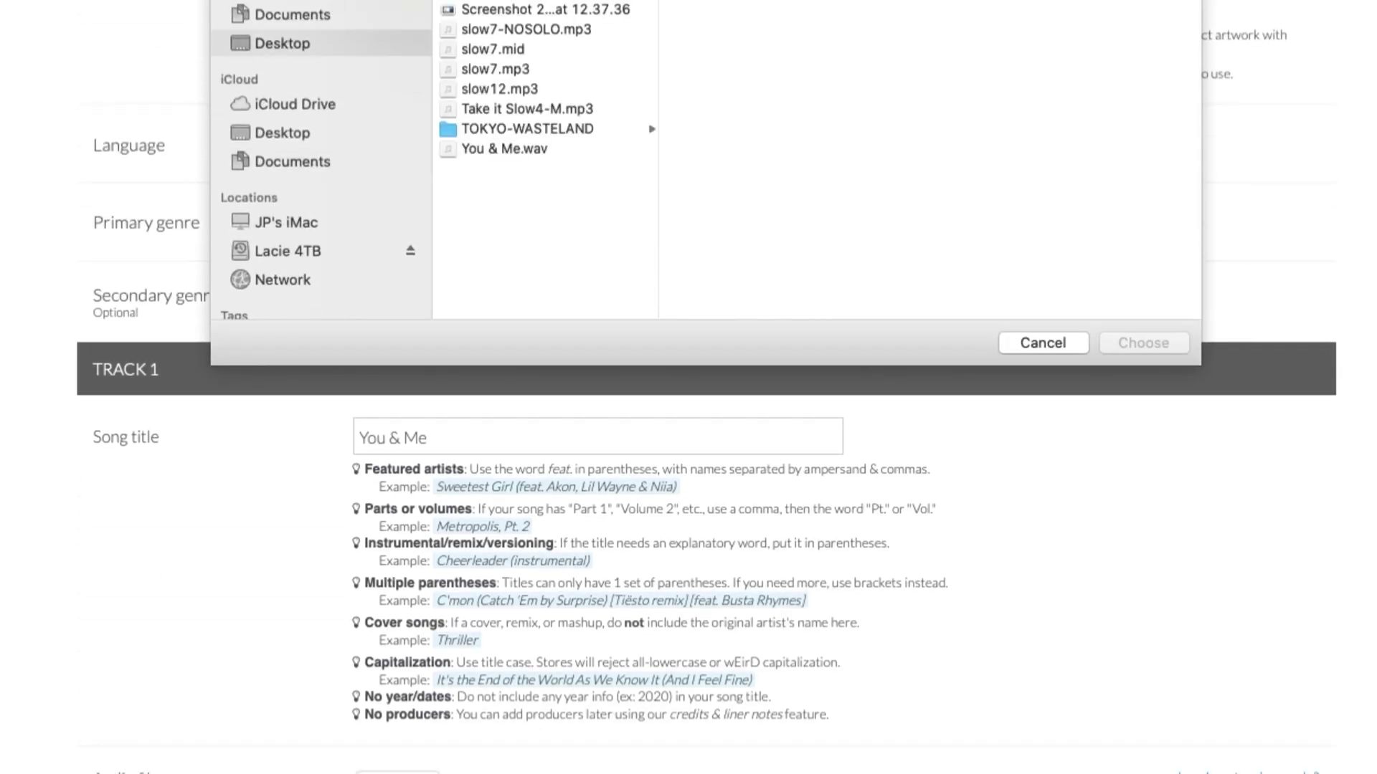
left_click(502, 147)
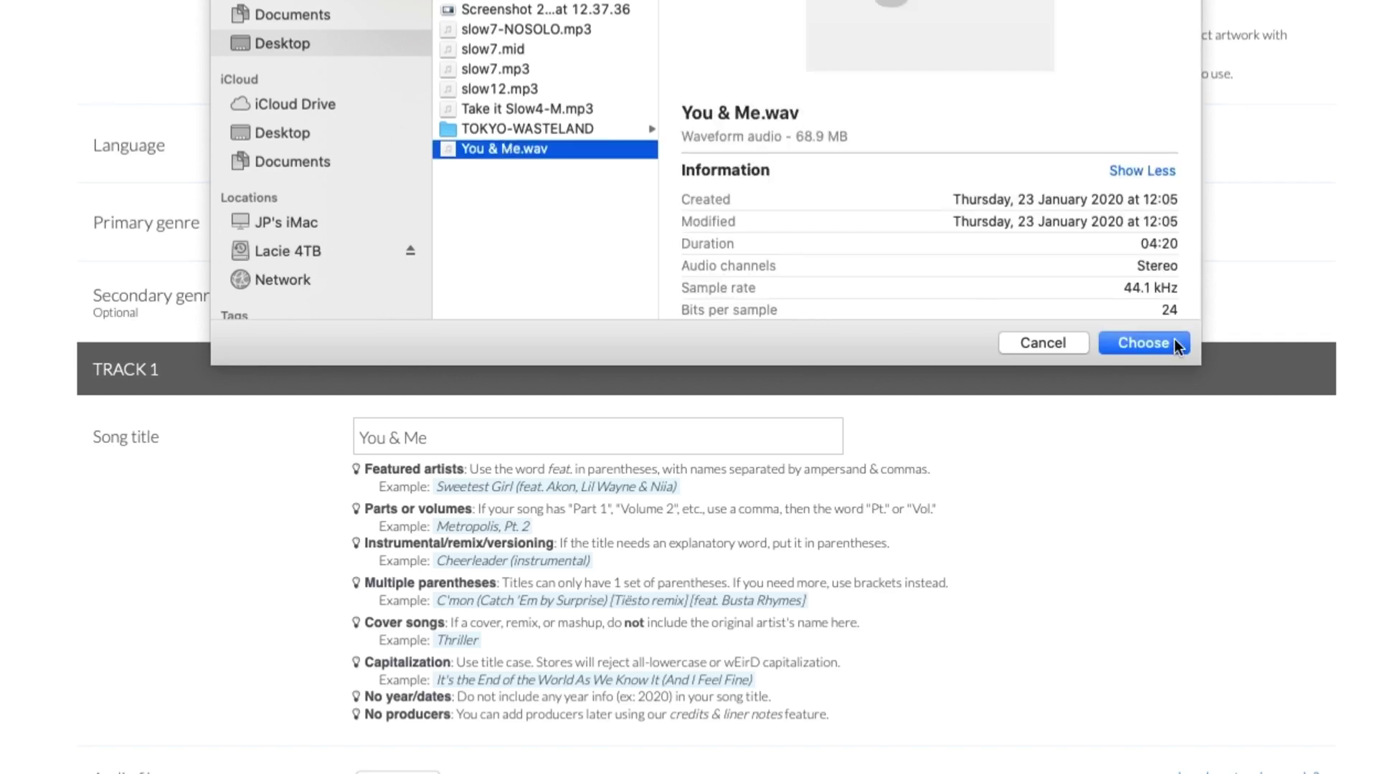
left_click(1144, 343)
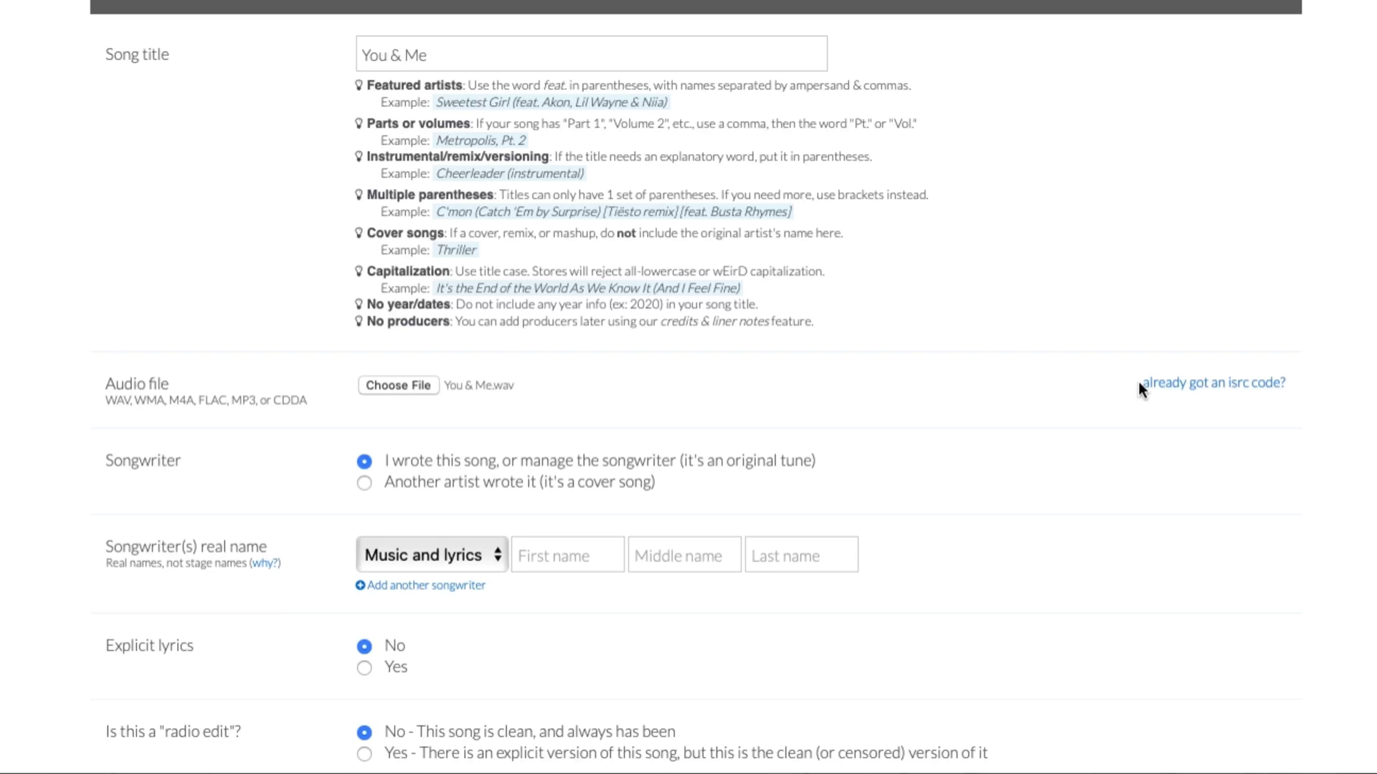
Review the songwriter, lyrics and preview options of track 1 and select $0.99 as its track price
scroll(374, 432, "down", 5)
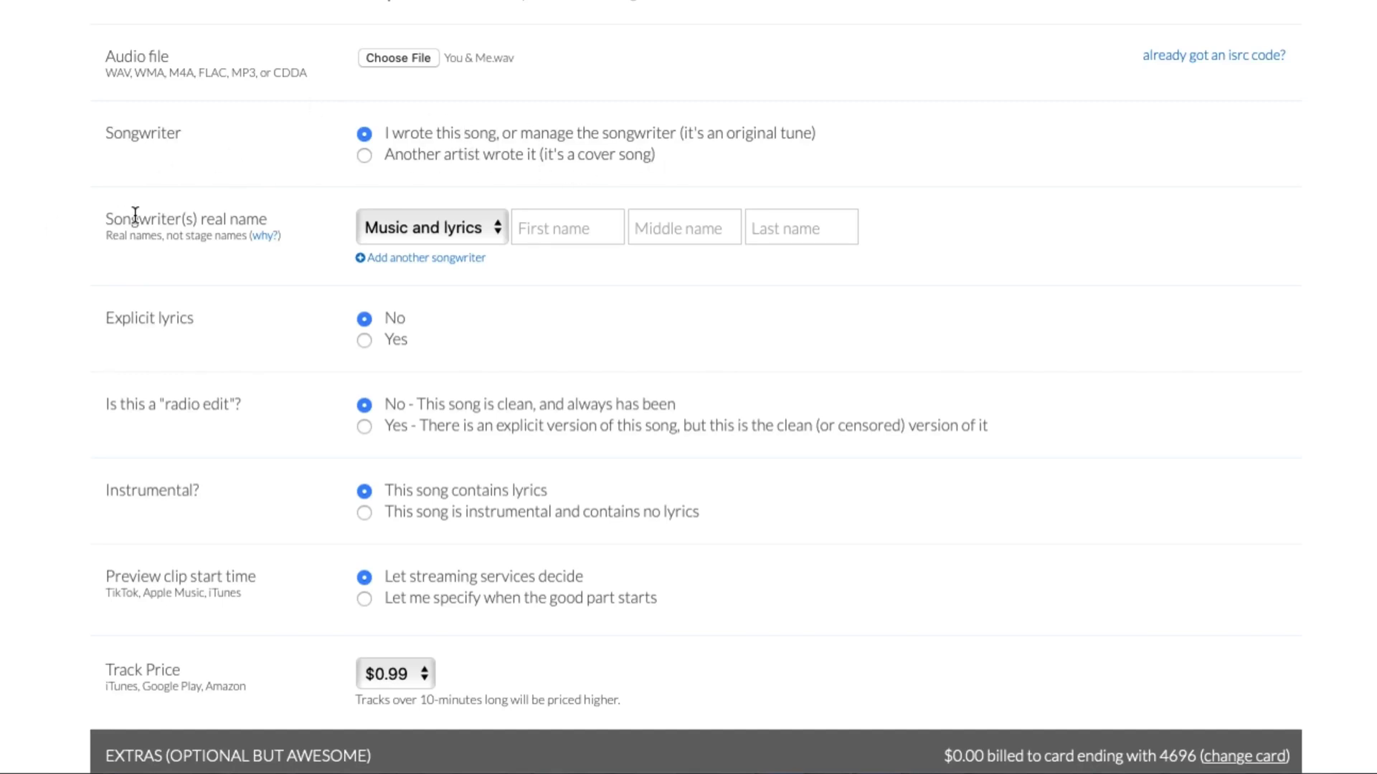
scroll(300, 63, "down", 4)
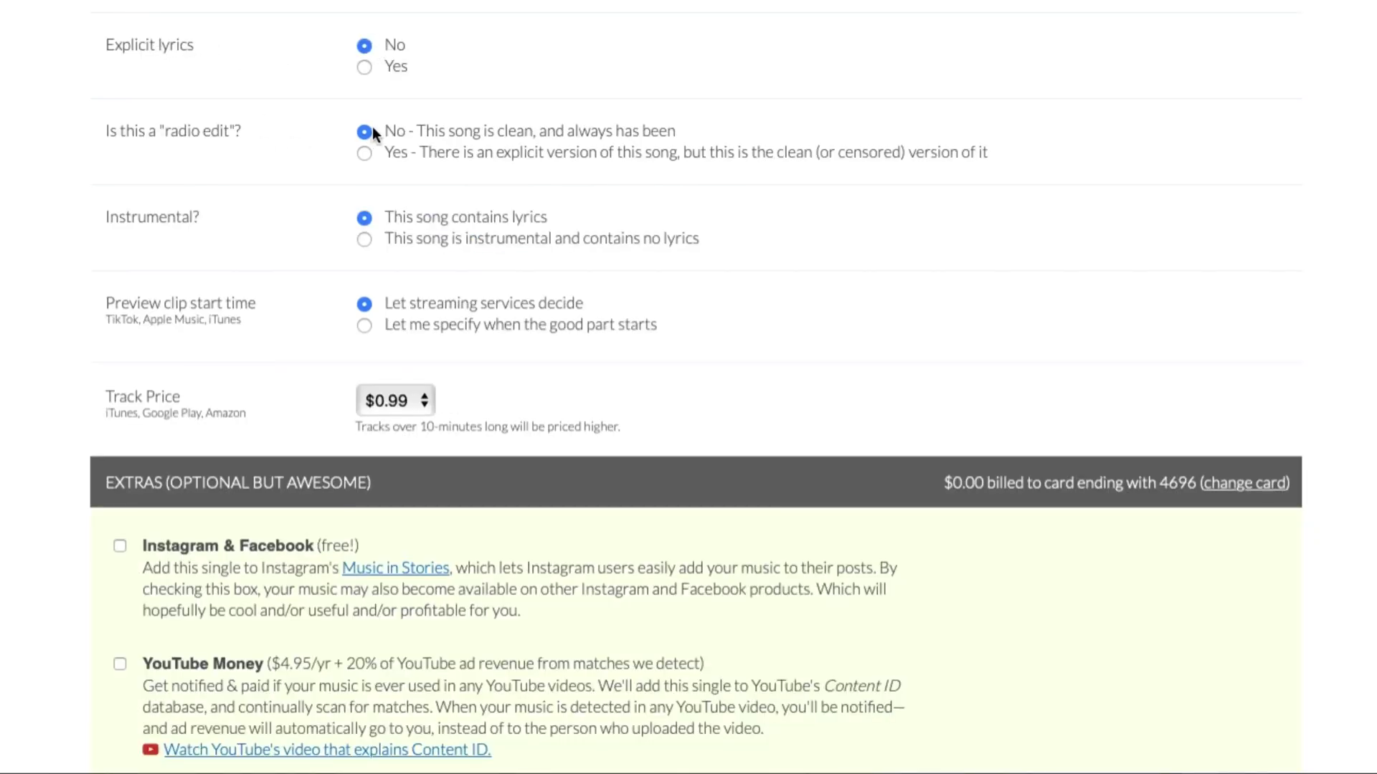
scroll(372, 129, "down", 2)
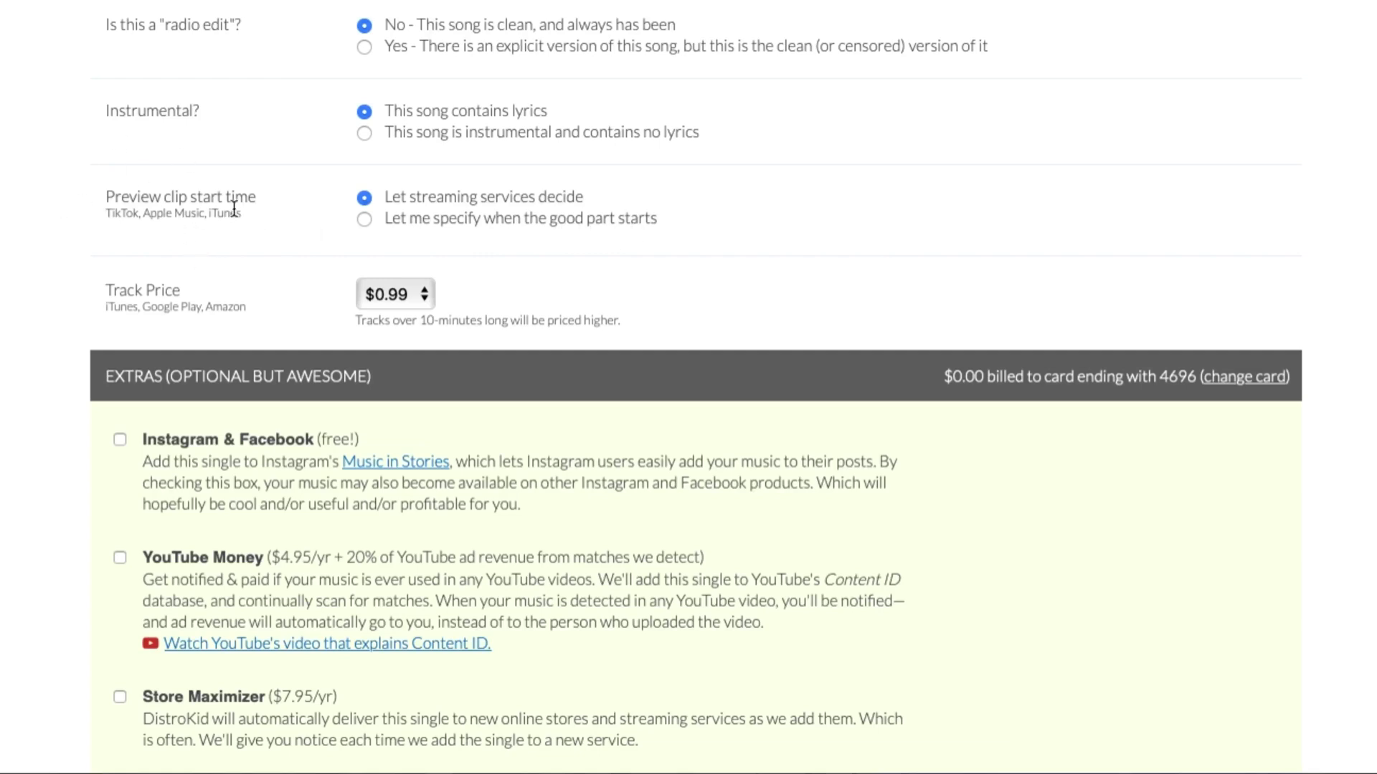
scroll(191, 313, "up", 1)
scroll(190, 316, "down", 4)
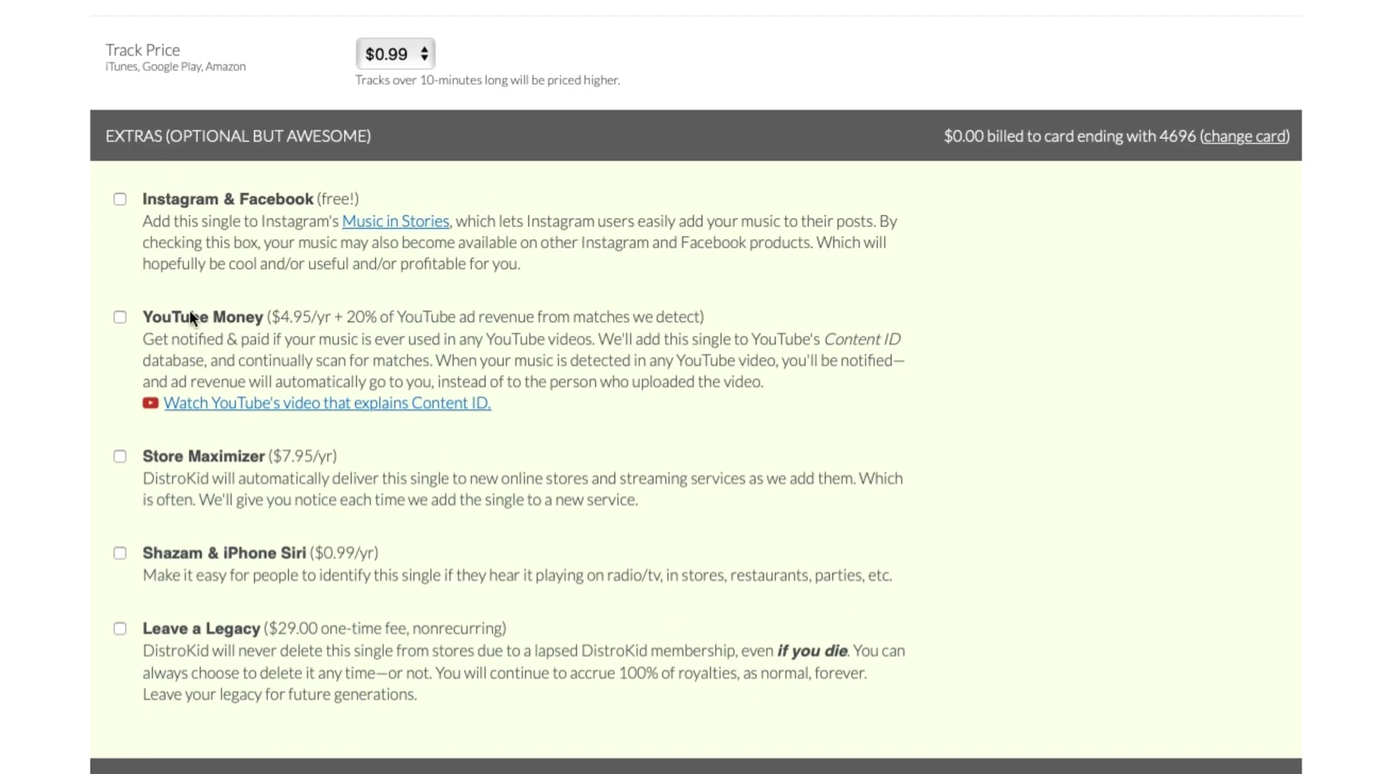
left_click(410, 51)
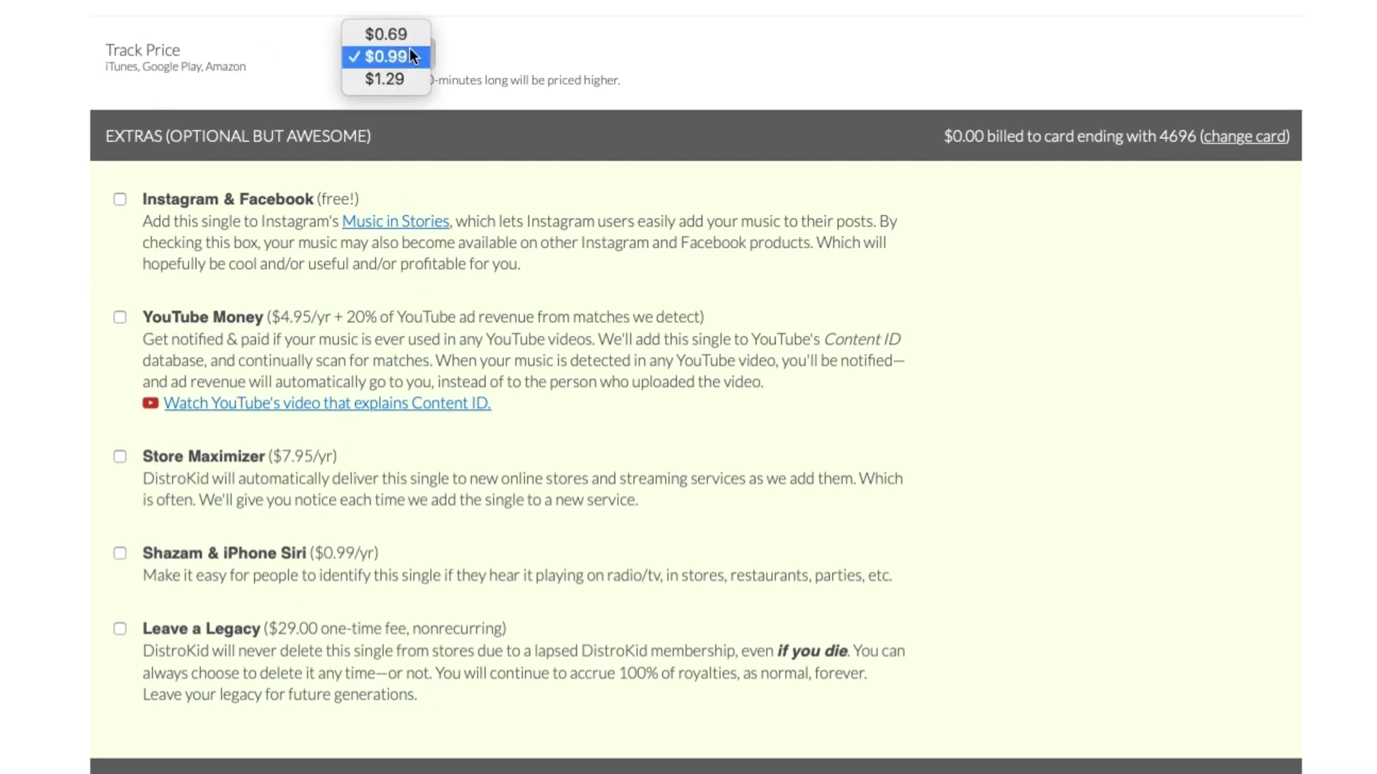
left_click(410, 55)
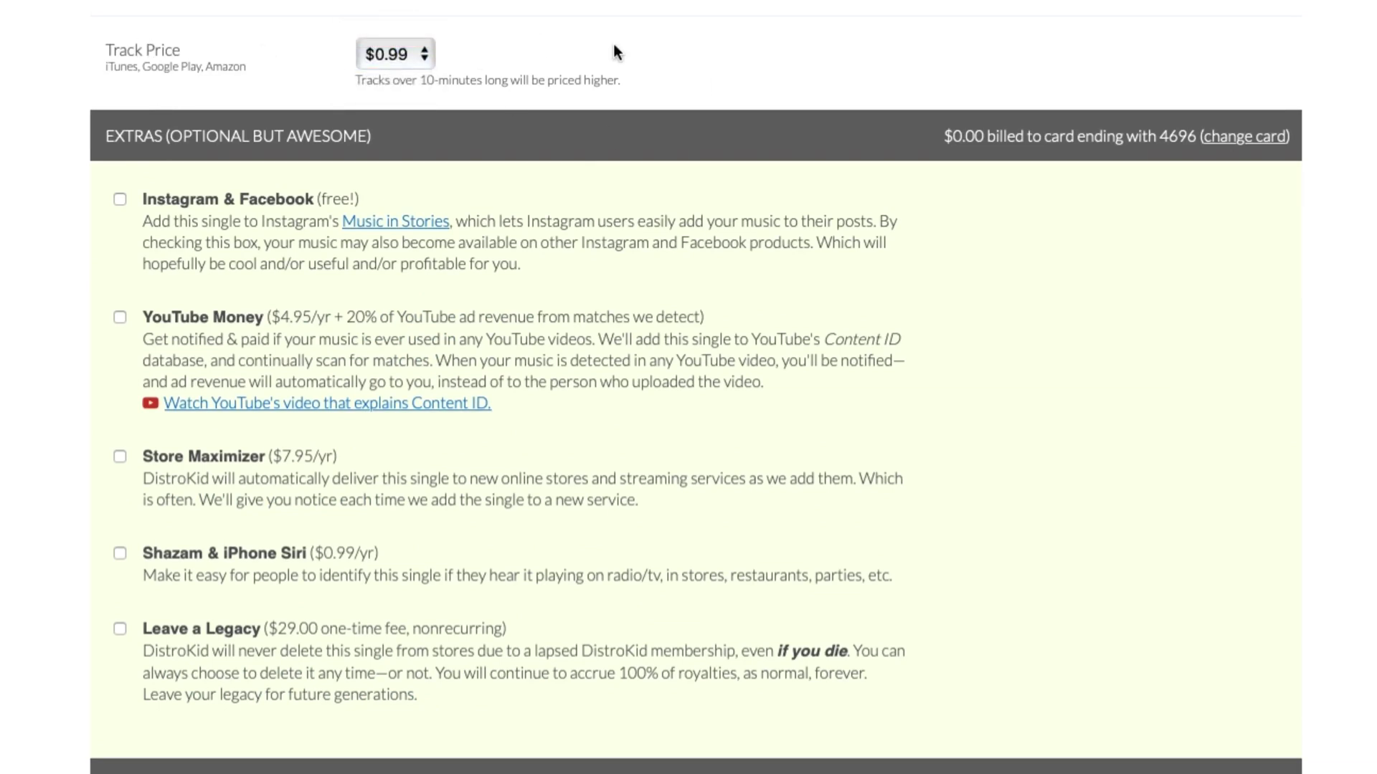
Include the free Instagram & Facebook extra and look through the paid extras
scroll(193, 337, "down", 1)
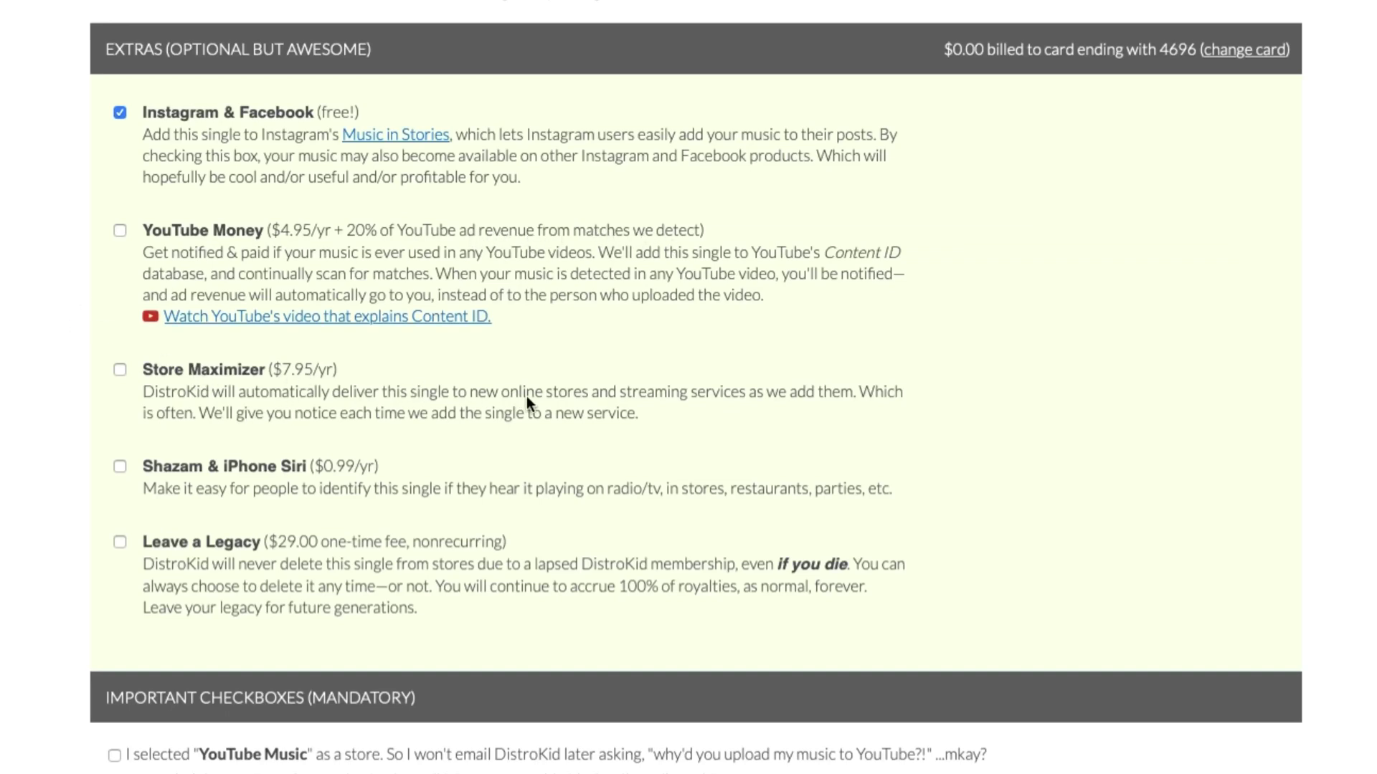
scroll(287, 449, "down", 3)
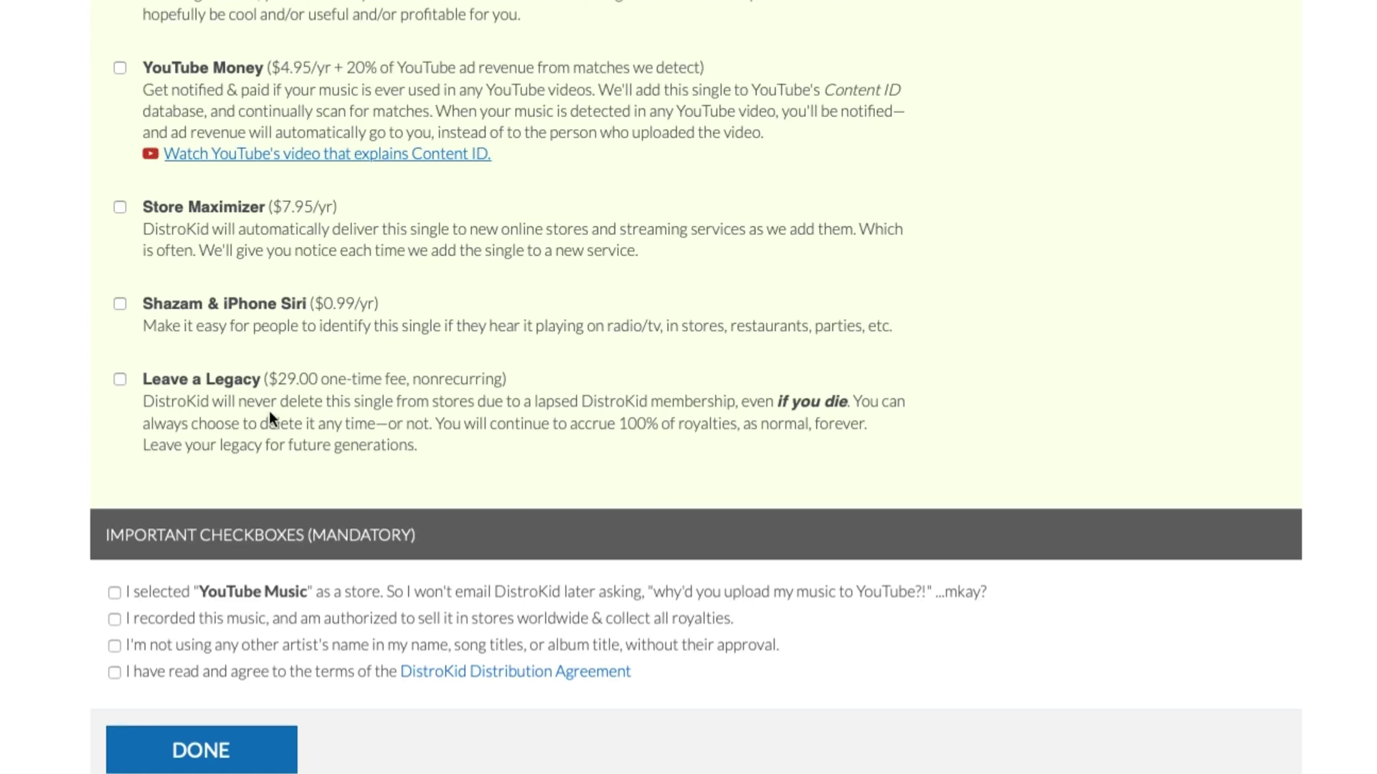
Accept the mandatory statements, including the YouTube Music one, and submit the single
scroll(244, 247, "down", 3)
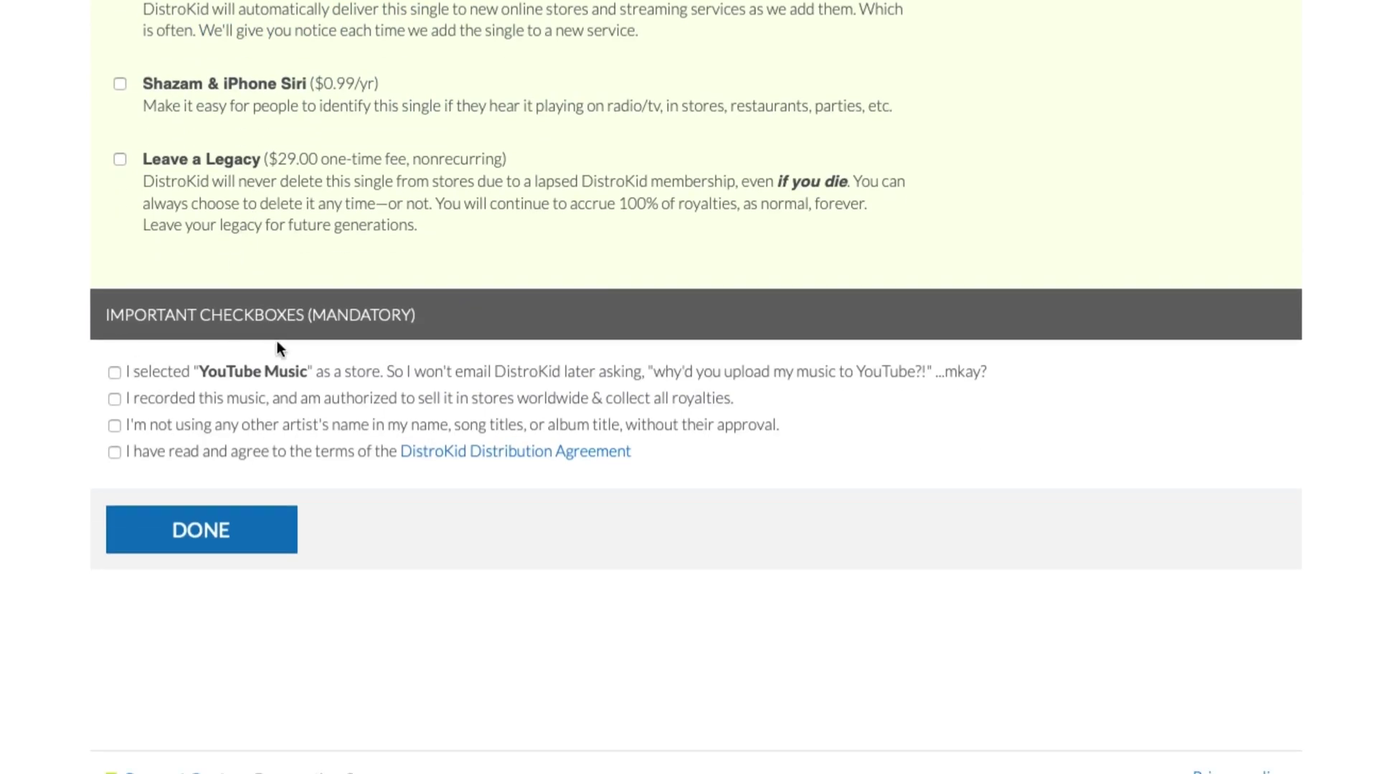
left_click(115, 373)
left_click(177, 534)
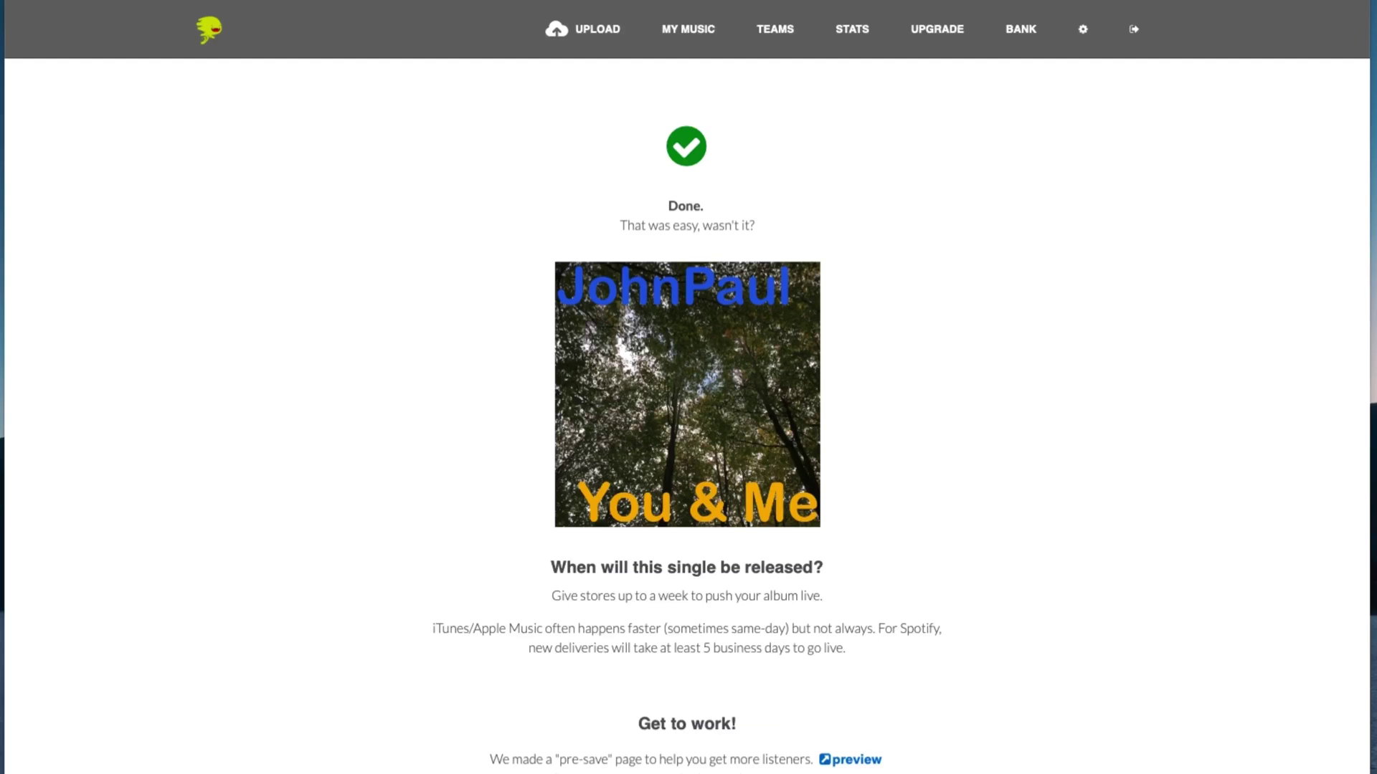
Preview the single's pre-save page from the upload confirmation and close the preview
scroll(184, 719, "down", 3)
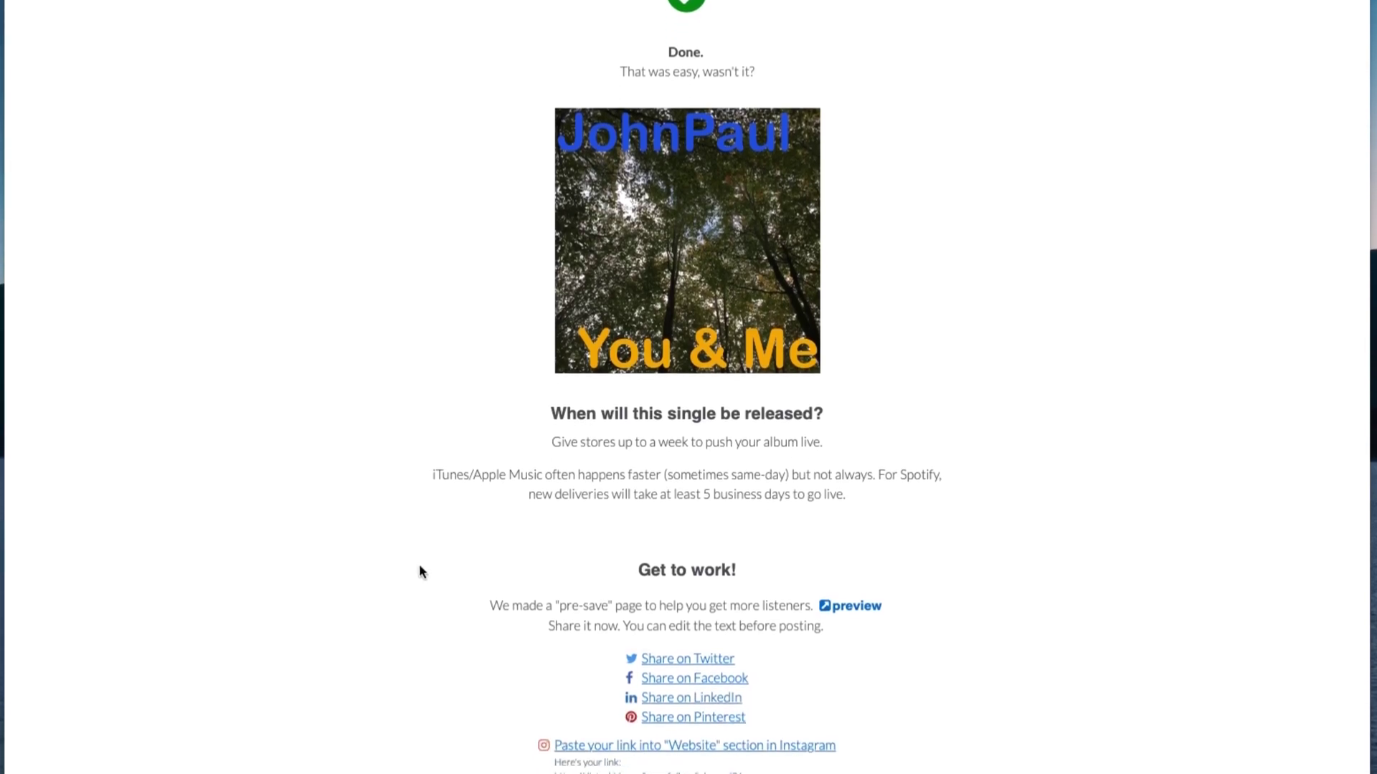
scroll(420, 503, "down", 5)
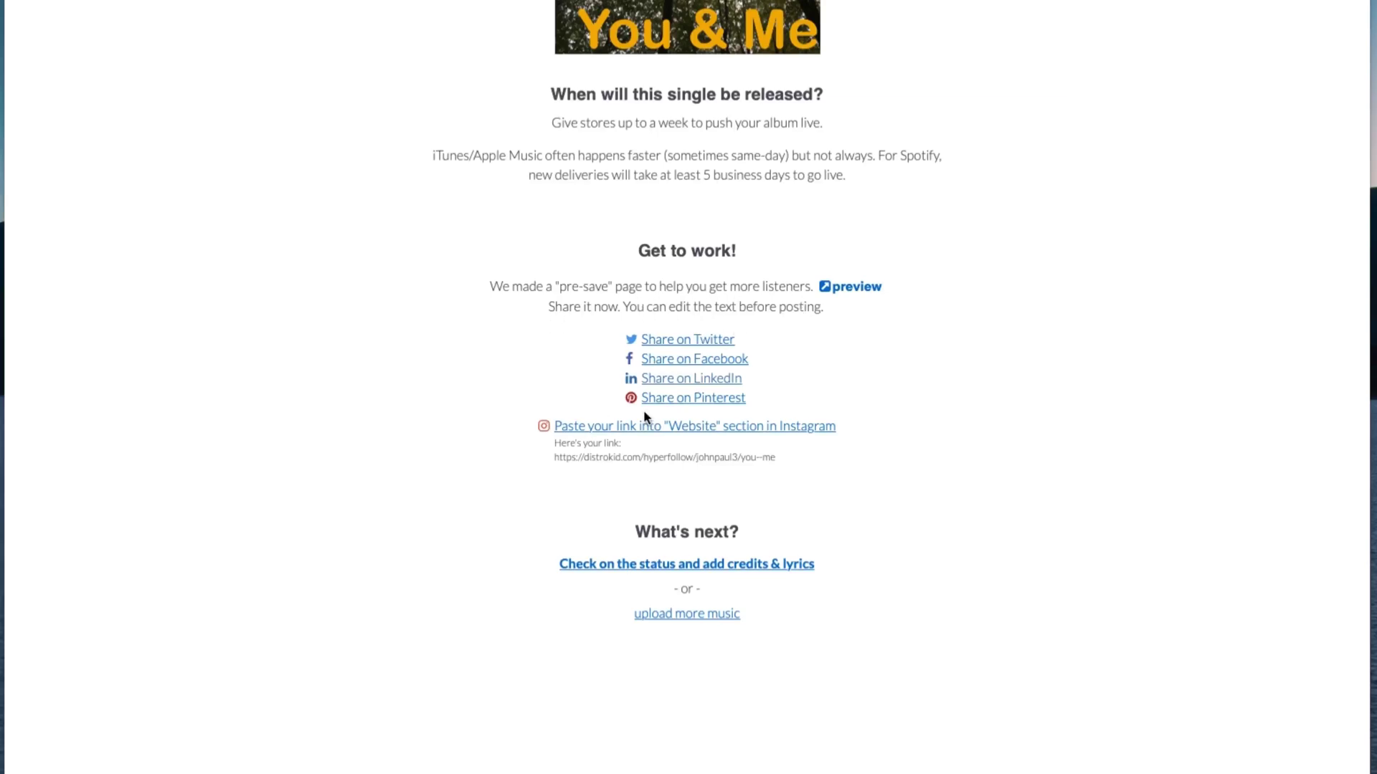
left_click(837, 286)
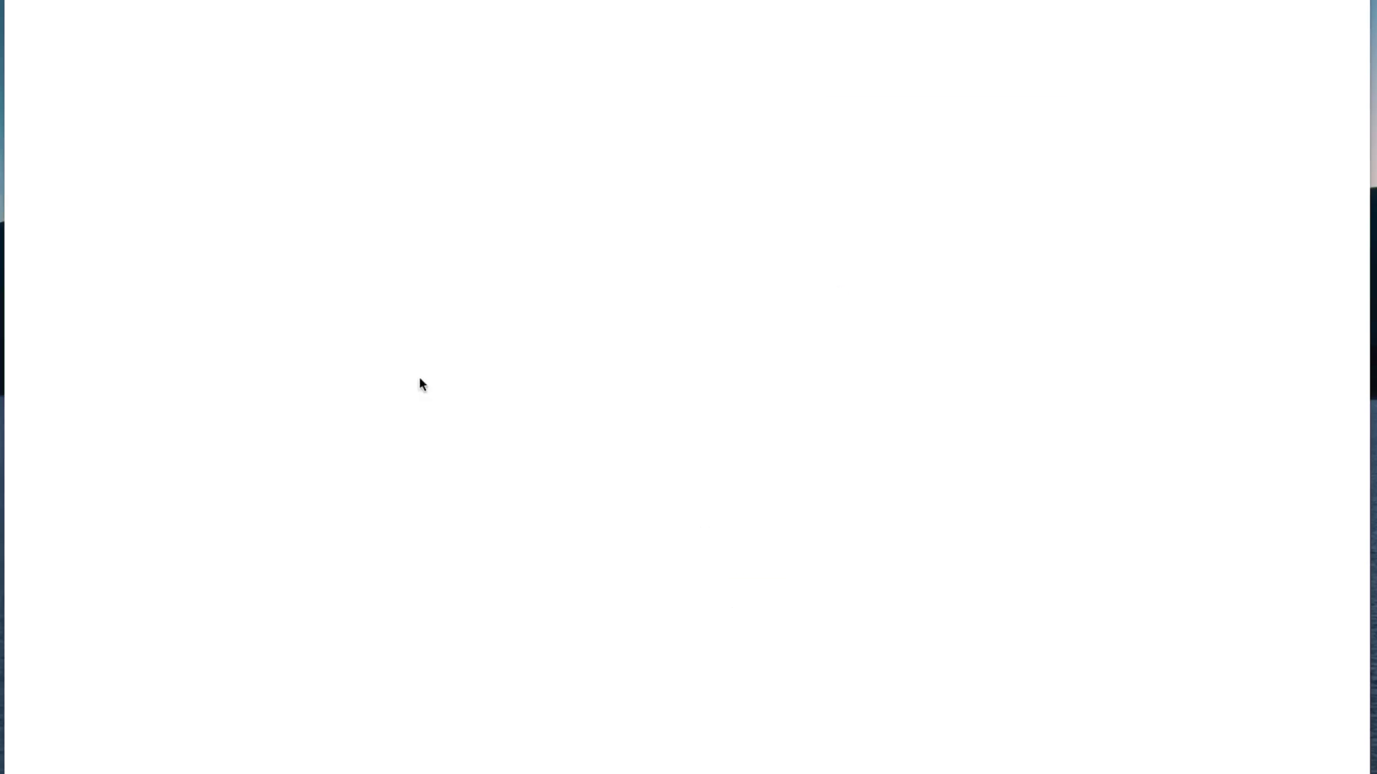
scroll(470, 567, "down", 1)
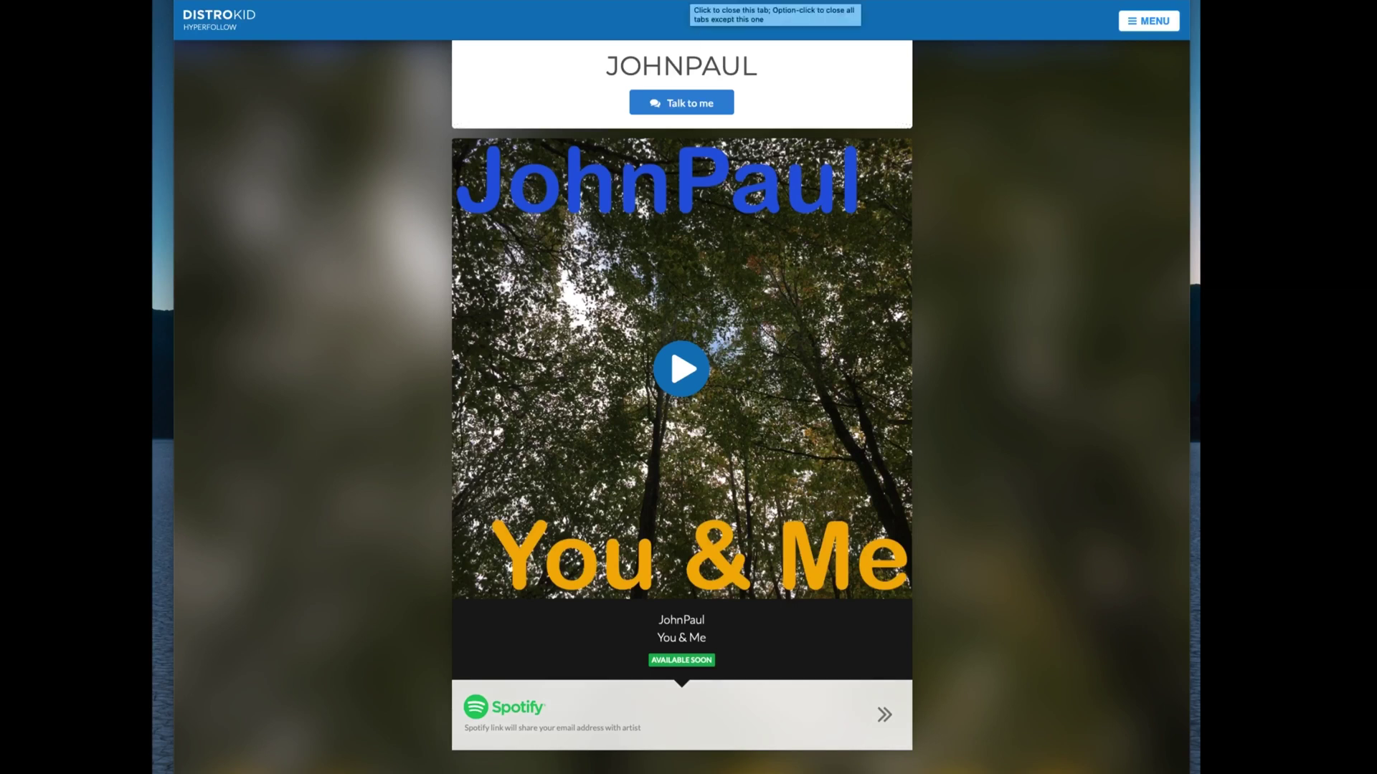
left_click(555, 11)
Open the HyperFollow overview of all releases from the account settings
scroll(527, 231, "up", 5)
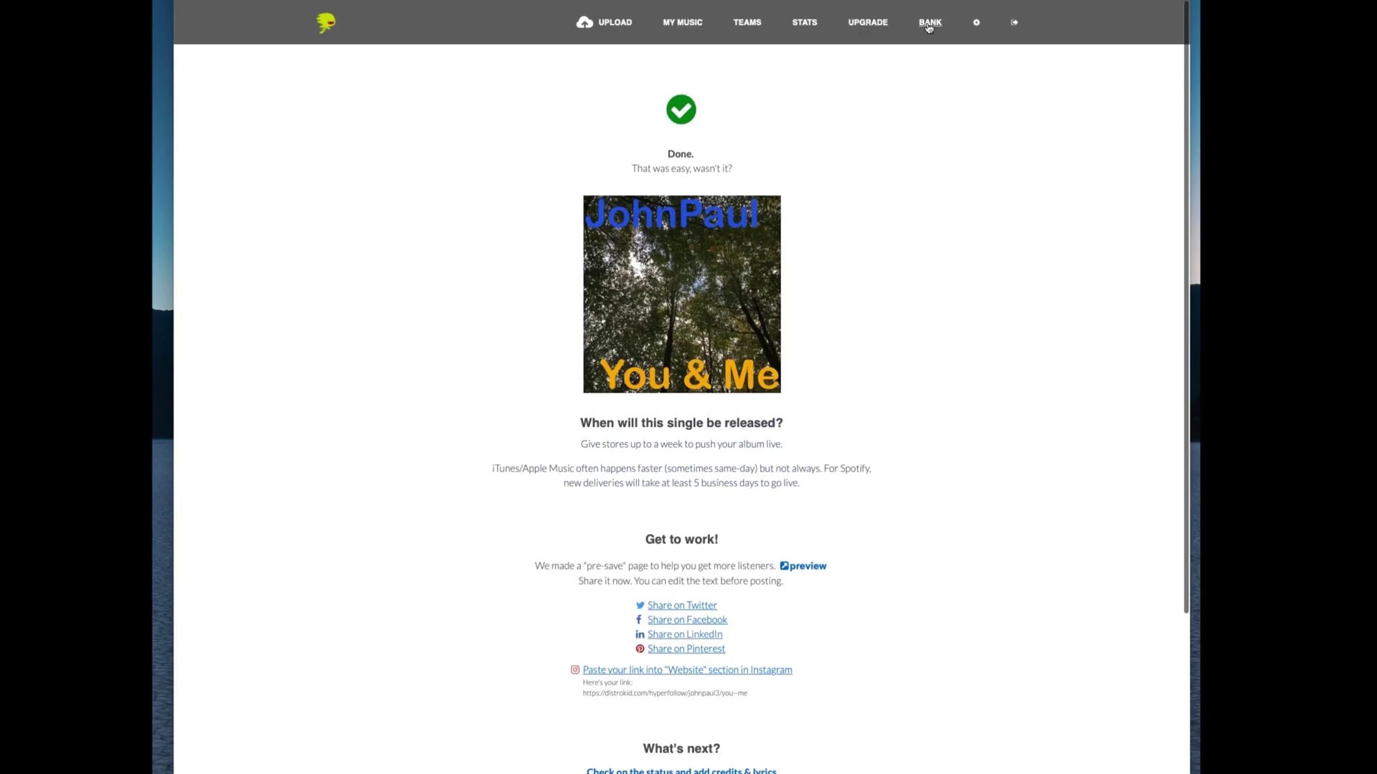
left_click(976, 23)
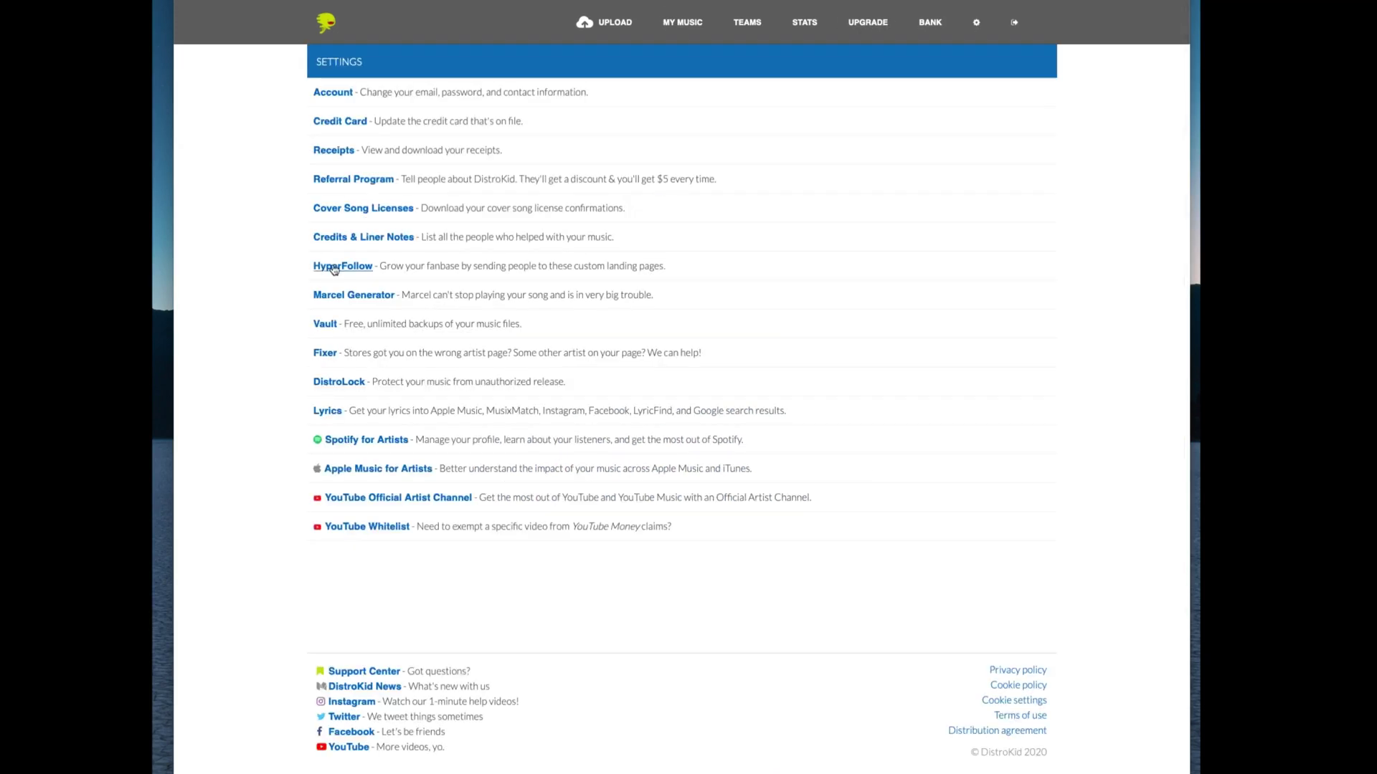
left_click(344, 265)
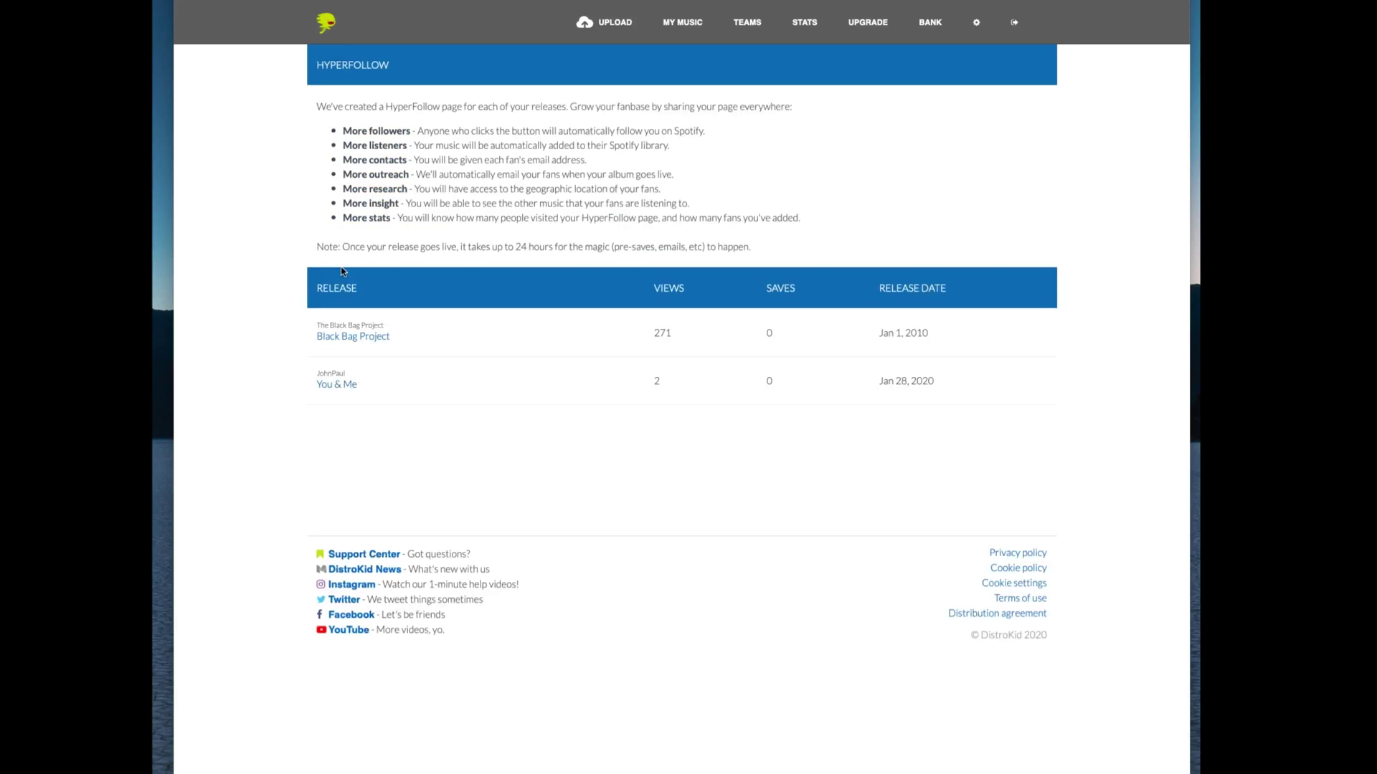